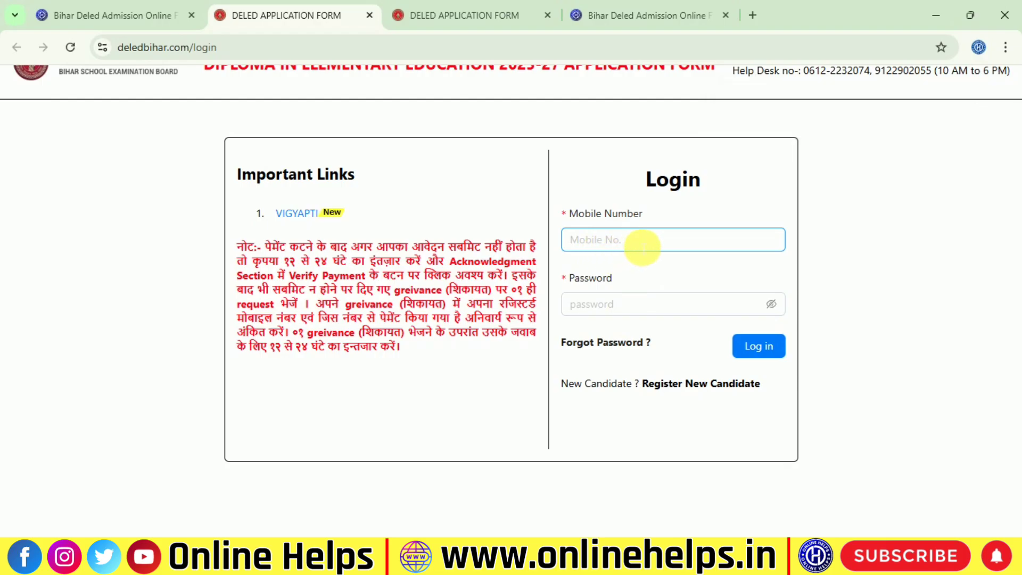
Log in to the Bihar DElEd portal with the registered mobile number and account password
{"action": "left_click", "coordinate": [642, 246]}
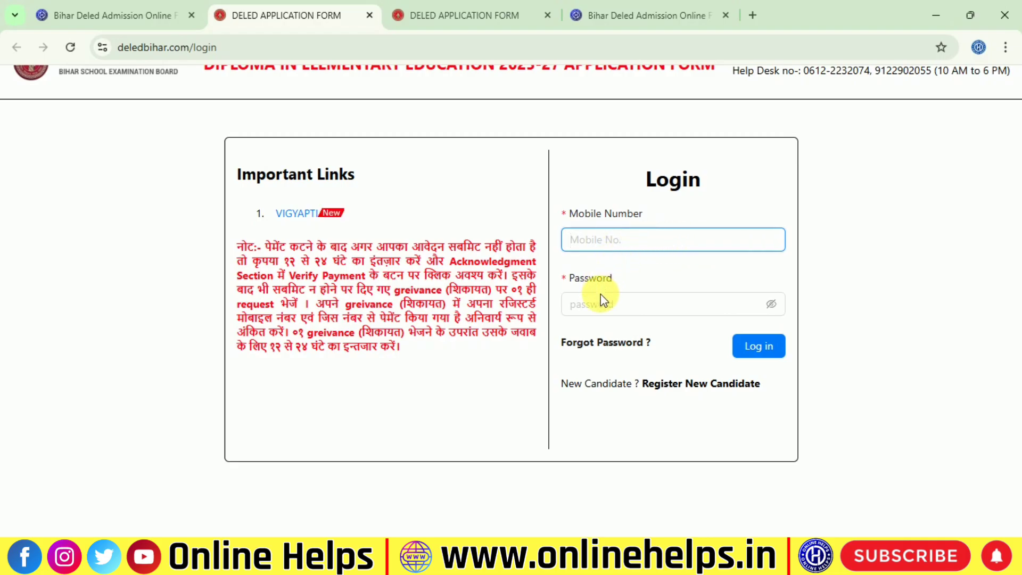
{"action": "left_click", "coordinate": [626, 305]}
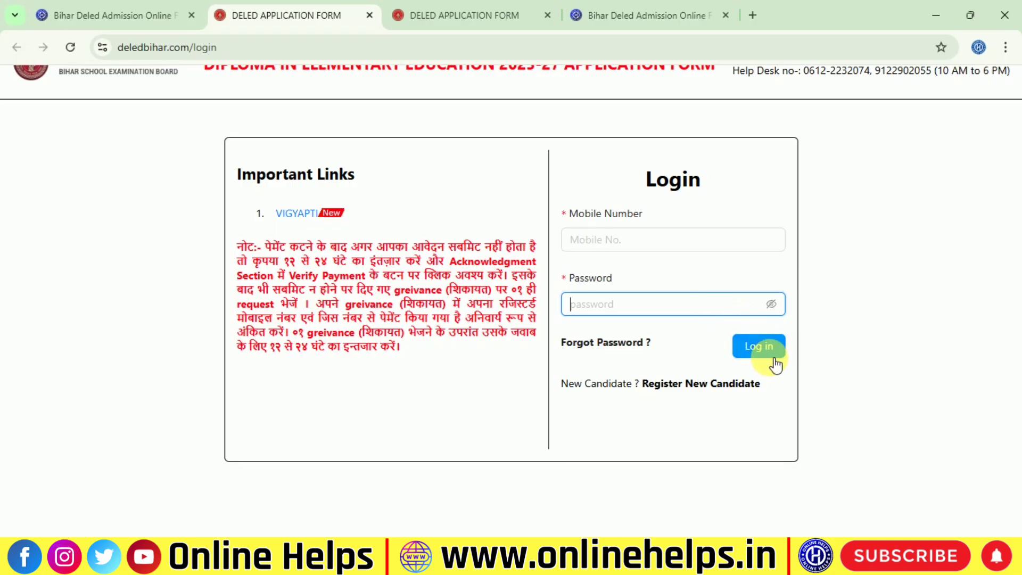
{"action": "left_click", "coordinate": [774, 359]}
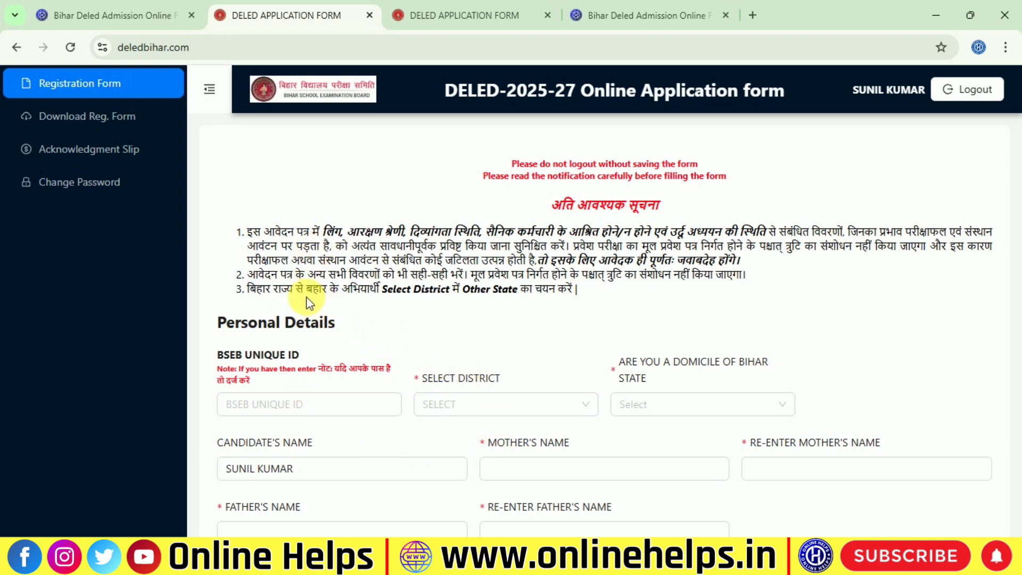
Highlight the notice's first line and its points 1 to 3
{"action": "left_click_drag", "start_coordinate": [244, 230], "coordinate": [1004, 230]}
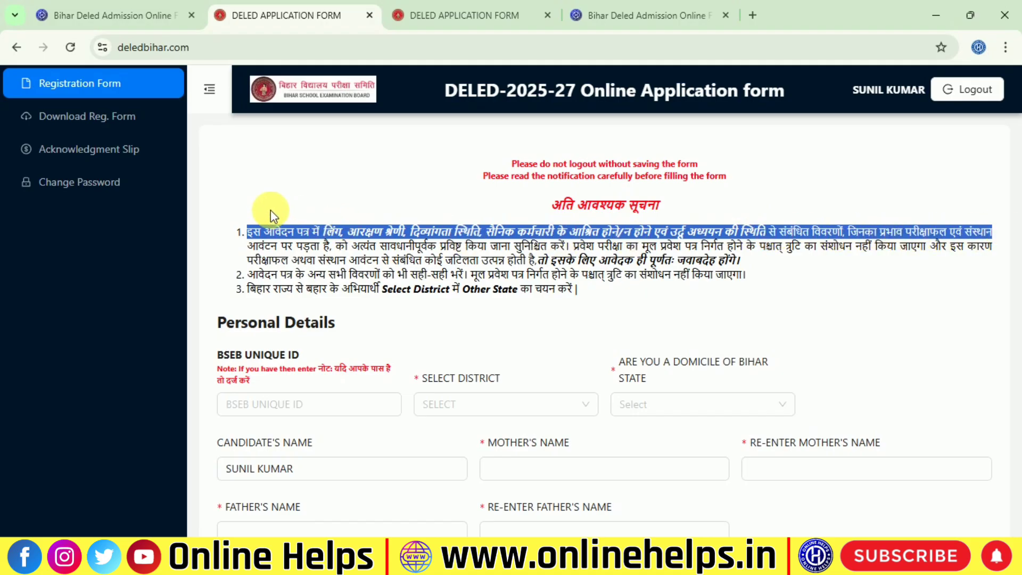
{"action": "left_click", "coordinate": [612, 255]}
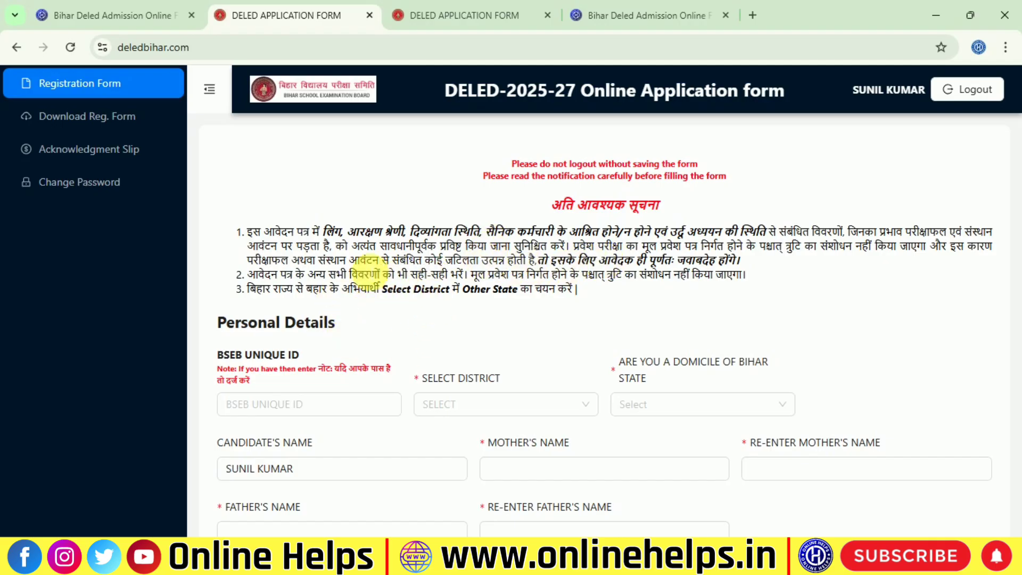
{"action": "left_click_drag", "start_coordinate": [583, 289], "coordinate": [244, 228]}
{"action": "scroll", "coordinate": [245, 223], "scroll_direction": "down", "scroll_amount": 3}
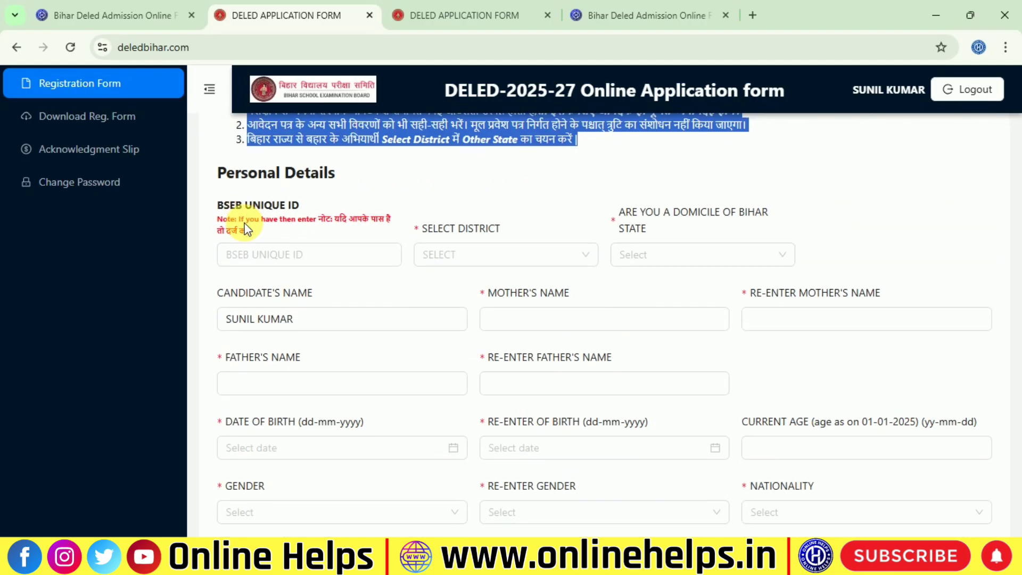
{"action": "left_click", "coordinate": [273, 239]}
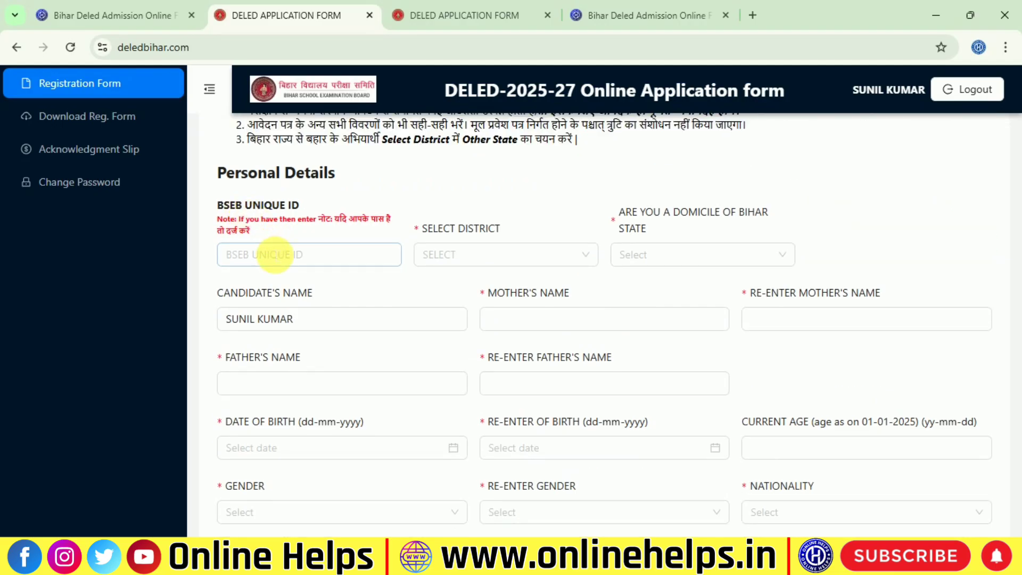
Point out the BSEB UNIQUE ID field and open the district list
{"action": "left_click", "coordinate": [270, 254]}
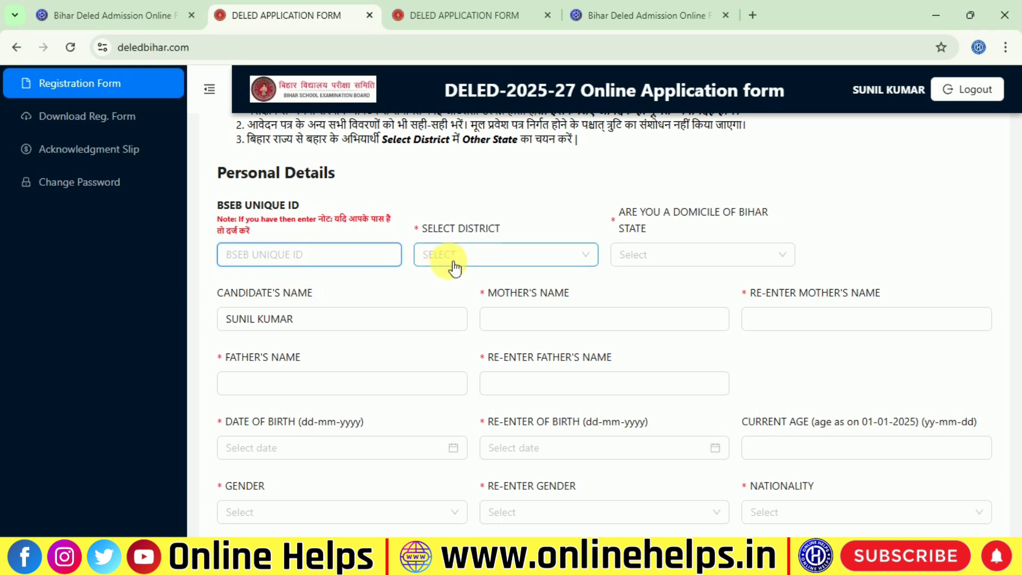
{"action": "left_click_drag", "start_coordinate": [306, 205], "coordinate": [190, 224]}
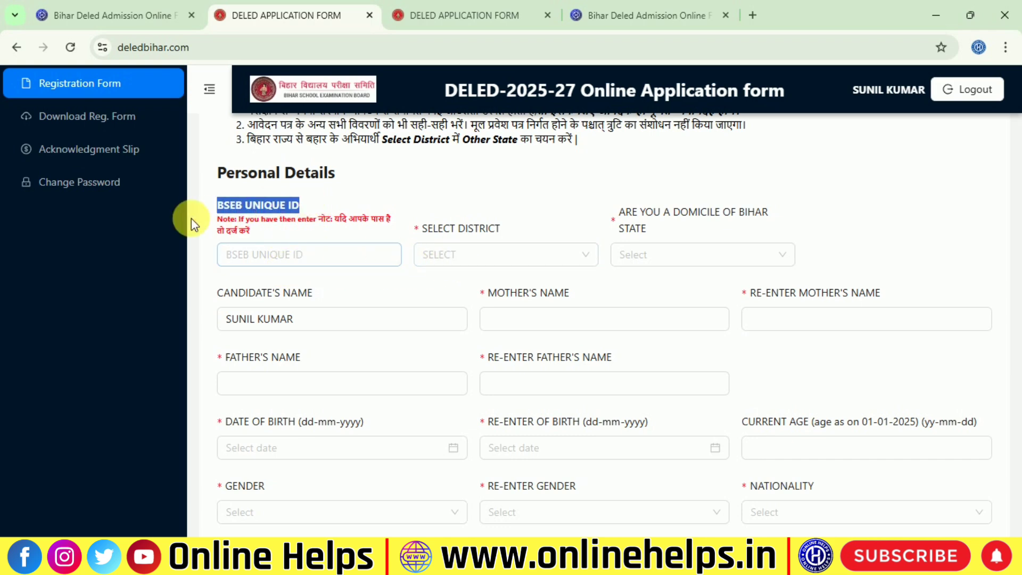
{"action": "left_click", "coordinate": [466, 256]}
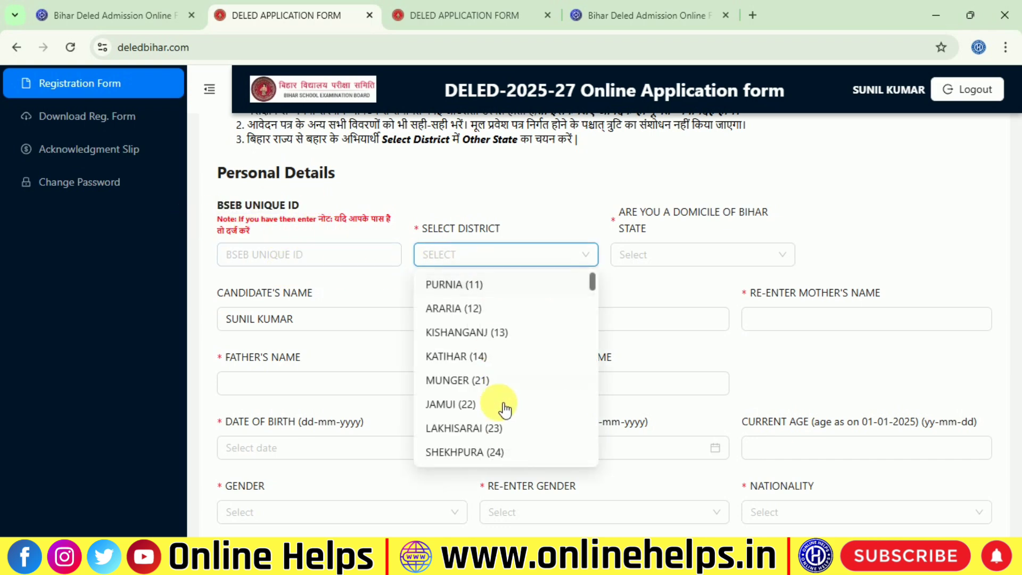
Choose SITAMARHI (52) as the district
{"action": "scroll", "coordinate": [505, 409], "scroll_direction": "down", "scroll_amount": 10}
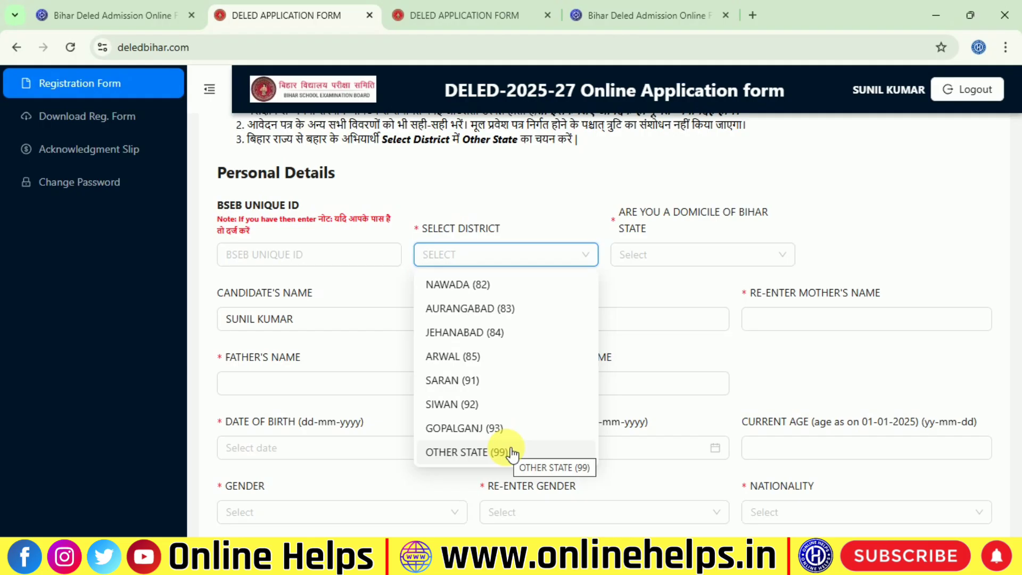
{"action": "scroll", "coordinate": [529, 353], "scroll_direction": "up", "scroll_amount": 10}
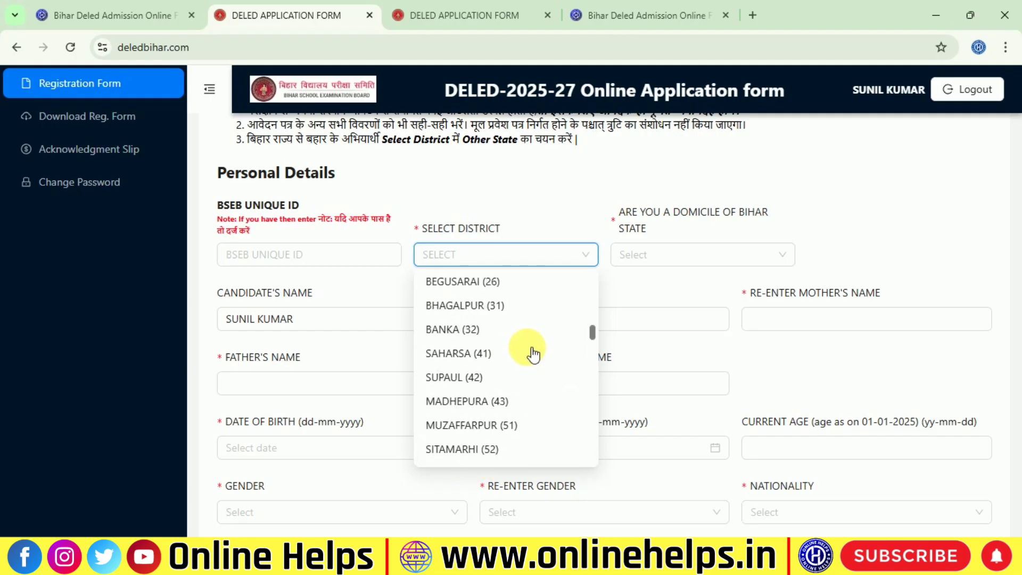
{"action": "scroll", "coordinate": [529, 353], "scroll_direction": "down", "scroll_amount": 3}
{"action": "scroll", "coordinate": [496, 418], "scroll_direction": "down", "scroll_amount": 5}
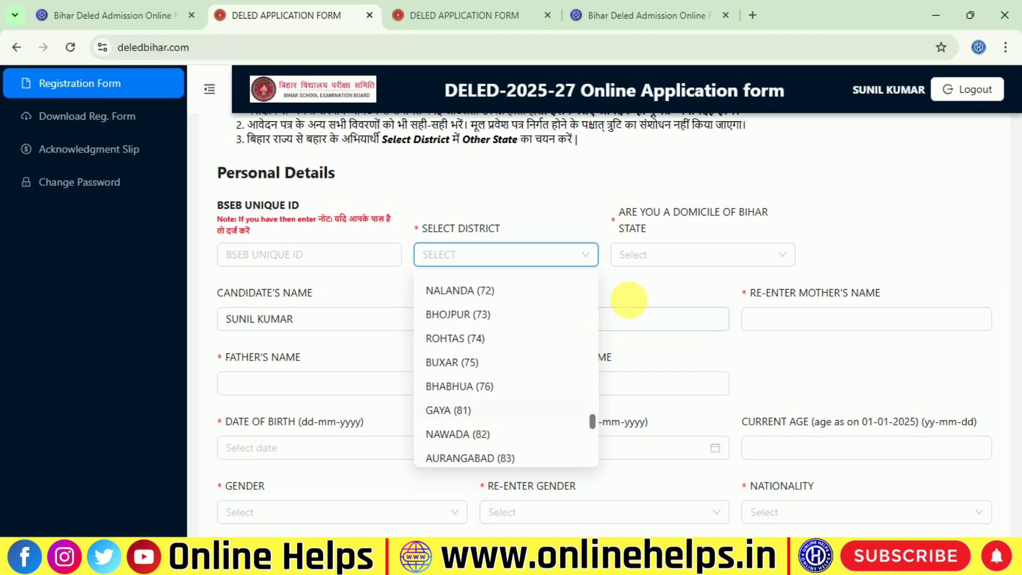
{"action": "left_click", "coordinate": [673, 233]}
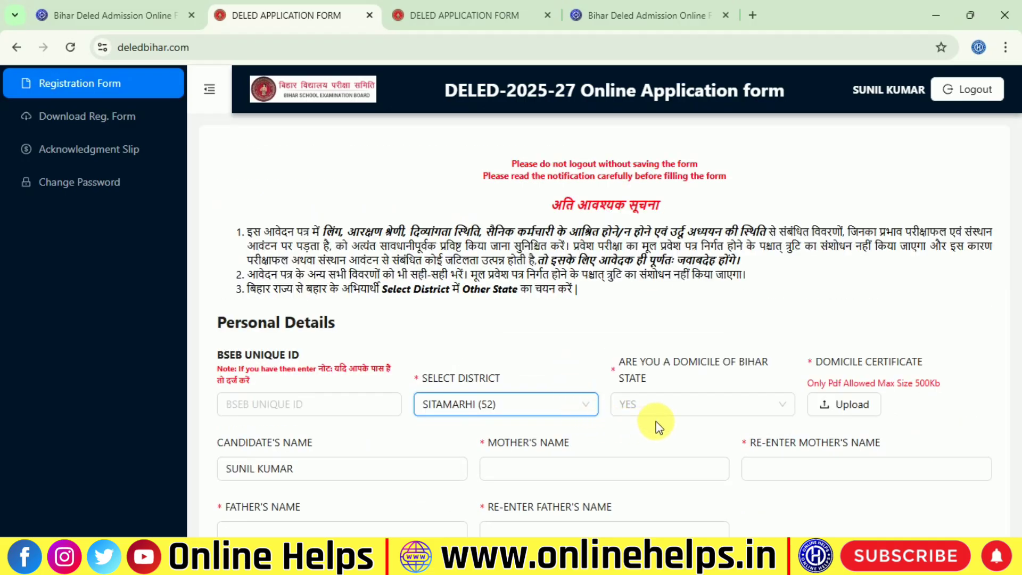
Highlight the Bihar domicile question, DOMICILE CERTIFICATE upload and its 500Kb limit
{"action": "left_click_drag", "start_coordinate": [612, 359], "coordinate": [646, 403]}
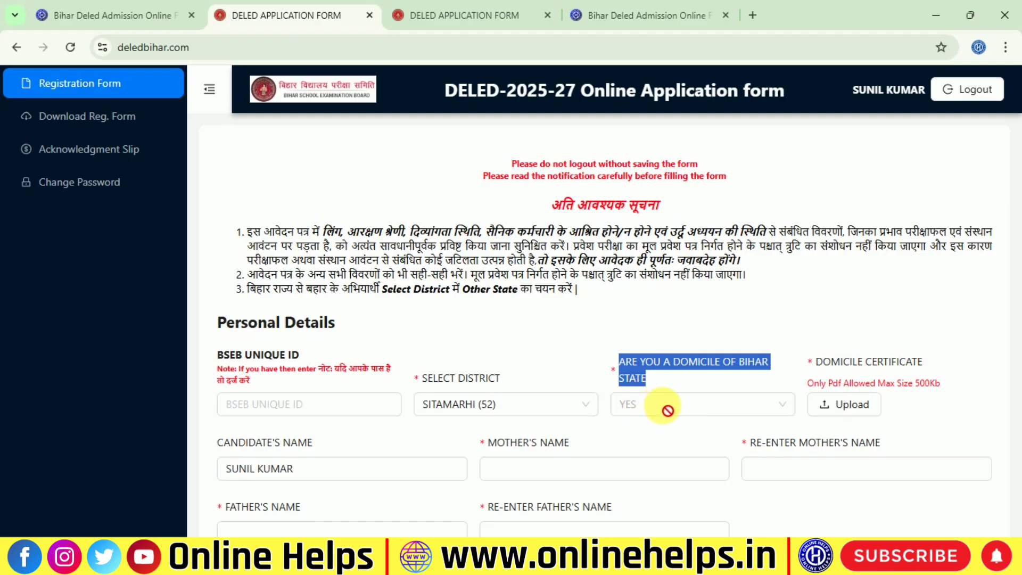
{"action": "left_click_drag", "start_coordinate": [818, 361], "coordinate": [890, 410]}
{"action": "left_click", "coordinate": [905, 403]}
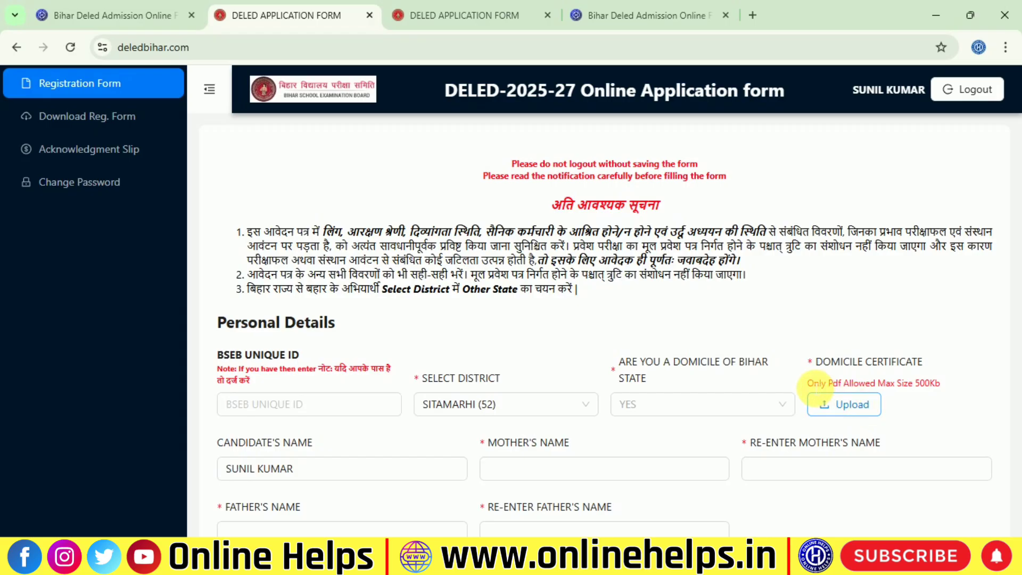
{"action": "left_click_drag", "start_coordinate": [795, 386], "coordinate": [876, 390]}
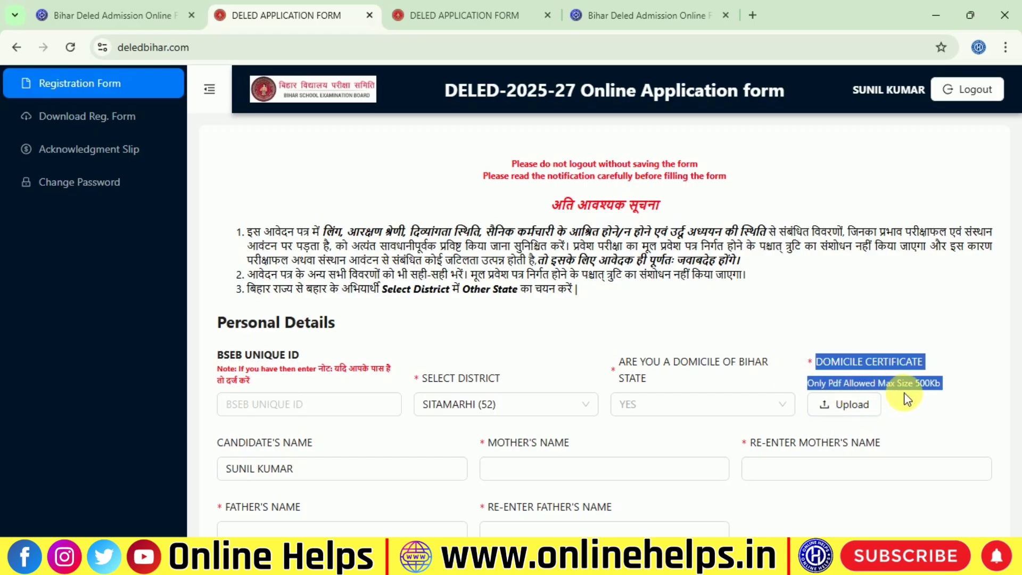
{"action": "left_click", "coordinate": [935, 394]}
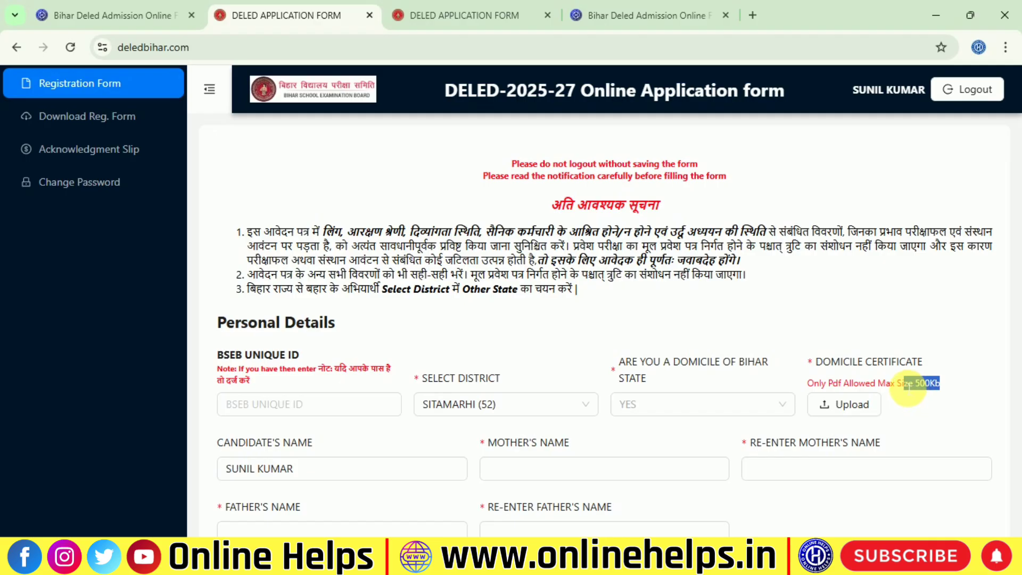
{"action": "left_click_drag", "start_coordinate": [900, 375], "coordinate": [854, 371]}
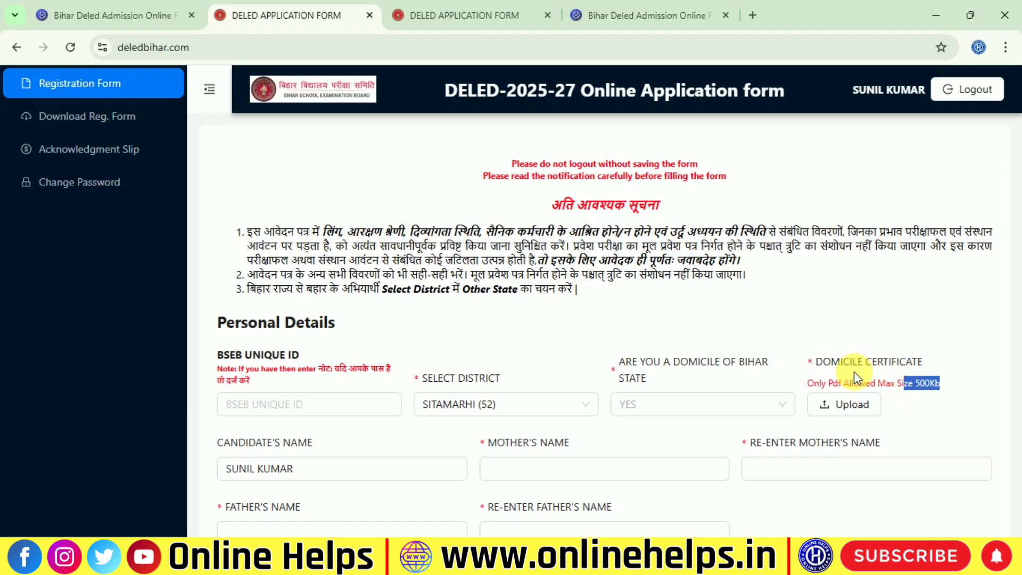
Go through the Candidate's, Mother's and Father's Name fields and their re-entries
{"action": "scroll", "coordinate": [374, 421], "scroll_direction": "down", "scroll_amount": 3}
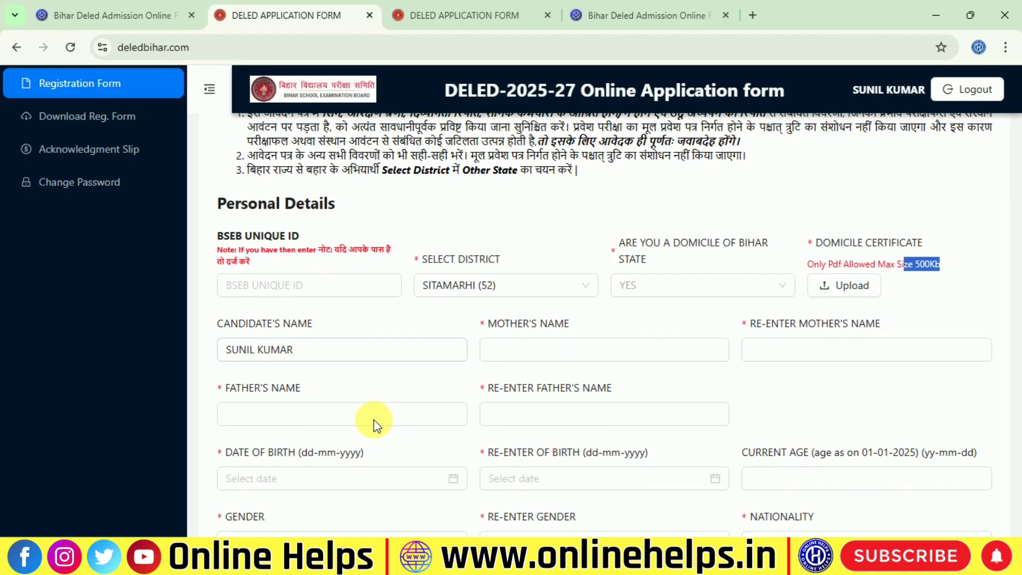
{"action": "left_click", "coordinate": [282, 351]}
{"action": "left_click", "coordinate": [245, 294]}
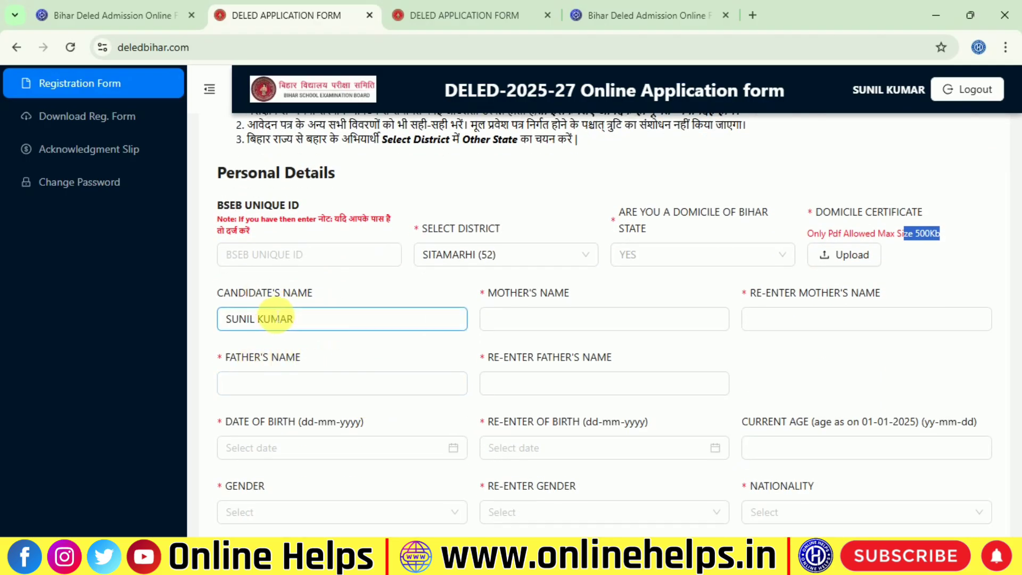
{"action": "left_click", "coordinate": [344, 317]}
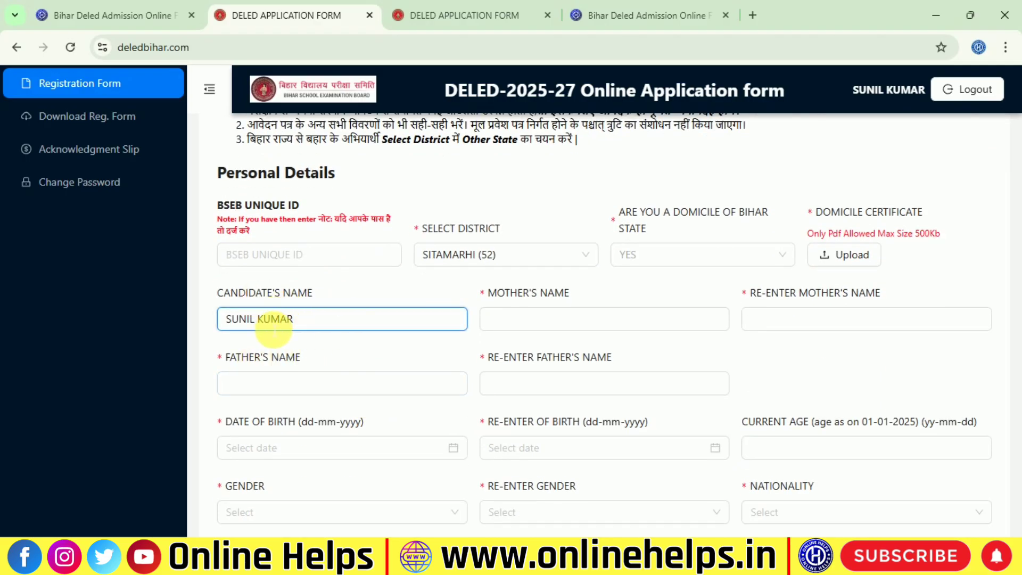
{"action": "left_click", "coordinate": [528, 328]}
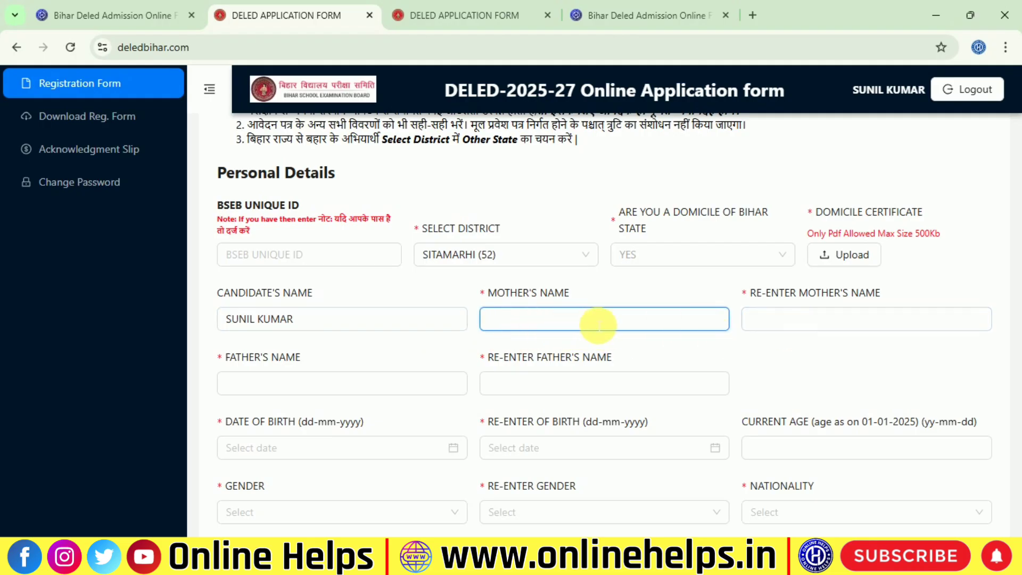
{"action": "left_click", "coordinate": [787, 322]}
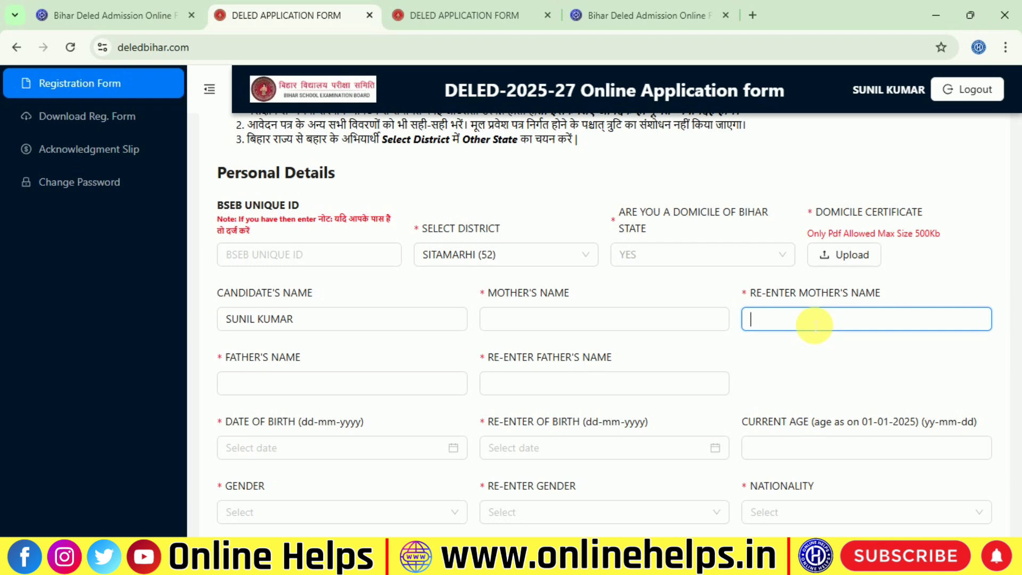
{"action": "left_click", "coordinate": [362, 391]}
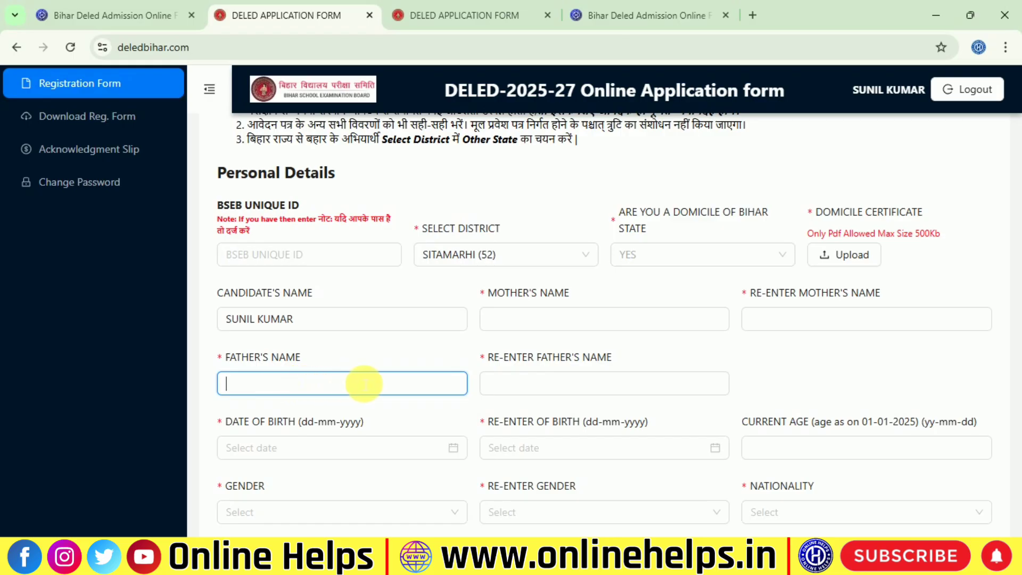
{"action": "left_click", "coordinate": [495, 386]}
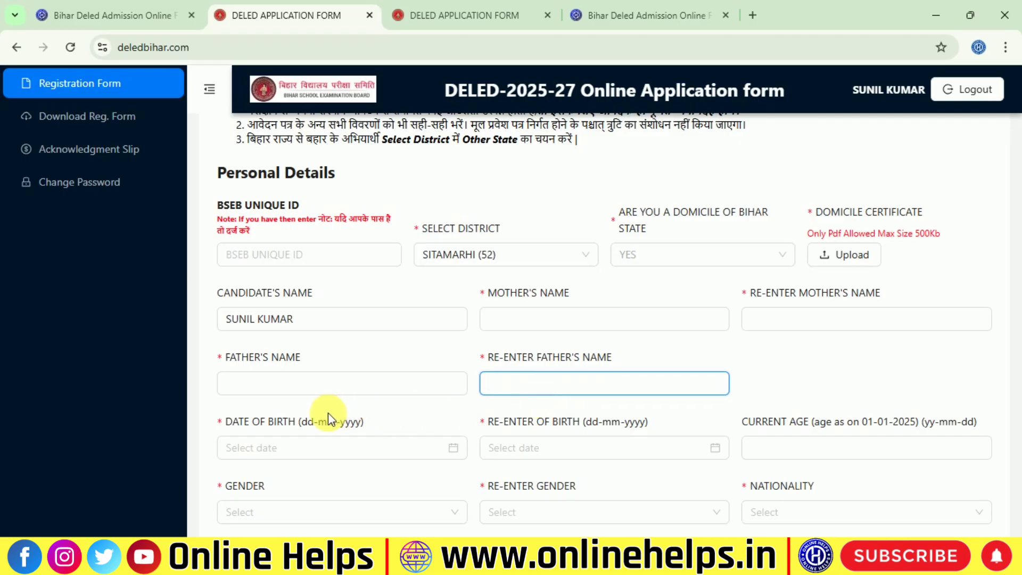
{"action": "scroll", "coordinate": [328, 413], "scroll_direction": "down", "scroll_amount": 1}
{"action": "left_click", "coordinate": [269, 371]}
{"action": "left_click", "coordinate": [566, 374]}
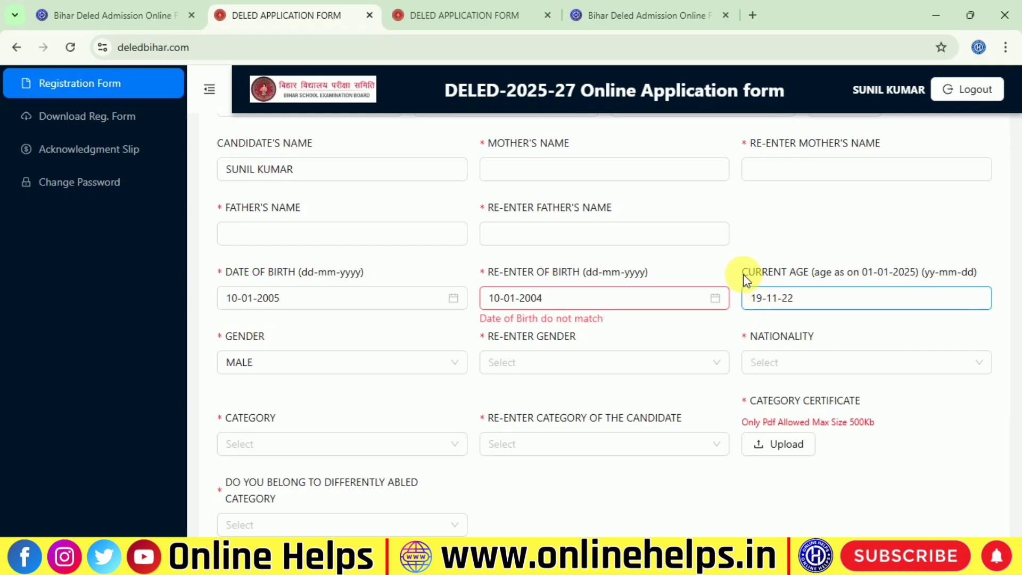
{"action": "left_click_drag", "start_coordinate": [743, 273], "coordinate": [833, 272]}
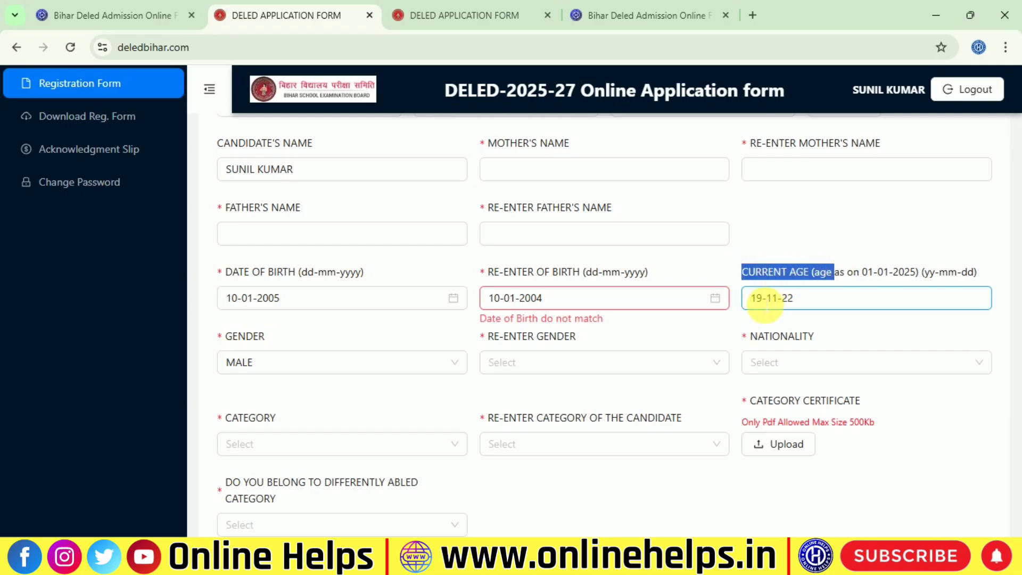
{"action": "left_click", "coordinate": [812, 299]}
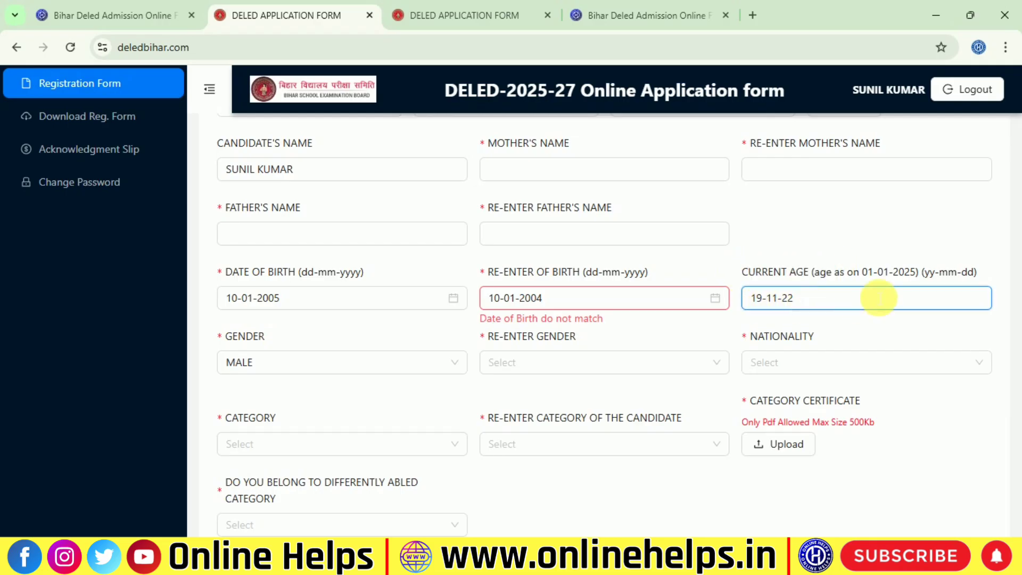
{"action": "left_click_drag", "start_coordinate": [853, 271], "coordinate": [920, 273]}
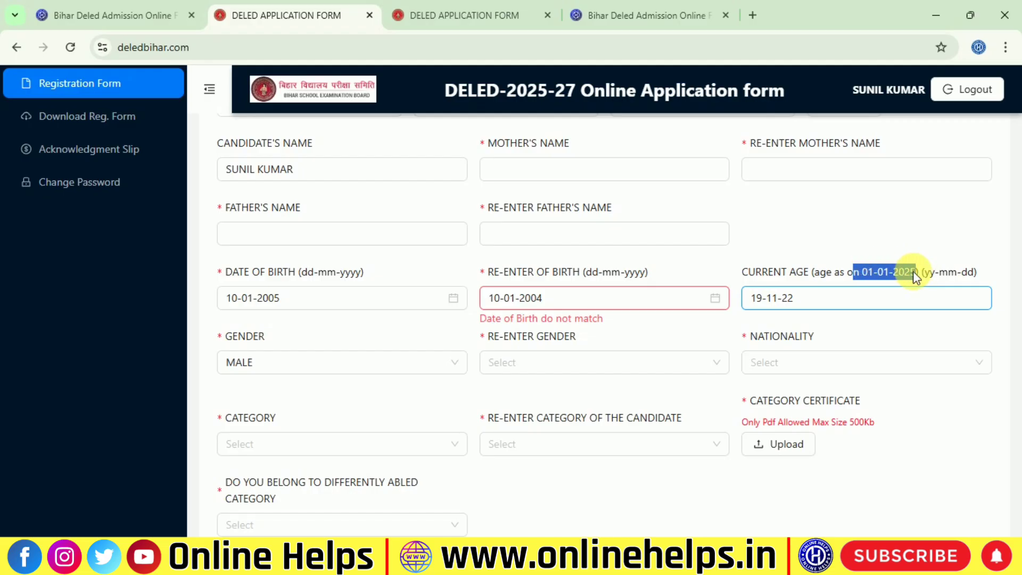
Set gender and re-entered gender to MALE and nationality to INDIAN
{"action": "left_click", "coordinate": [331, 362]}
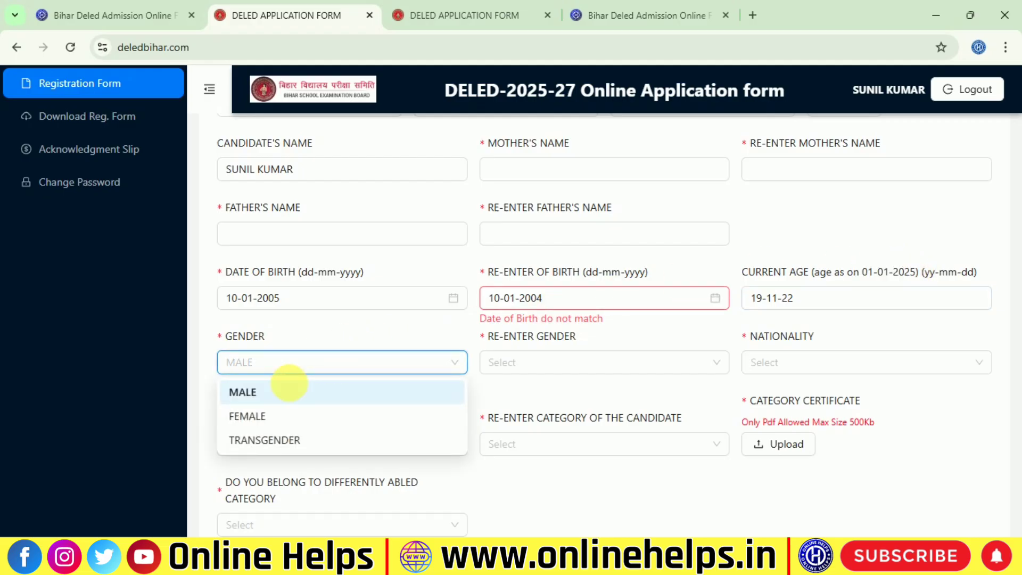
{"action": "left_click", "coordinate": [270, 395]}
{"action": "left_click", "coordinate": [516, 364]}
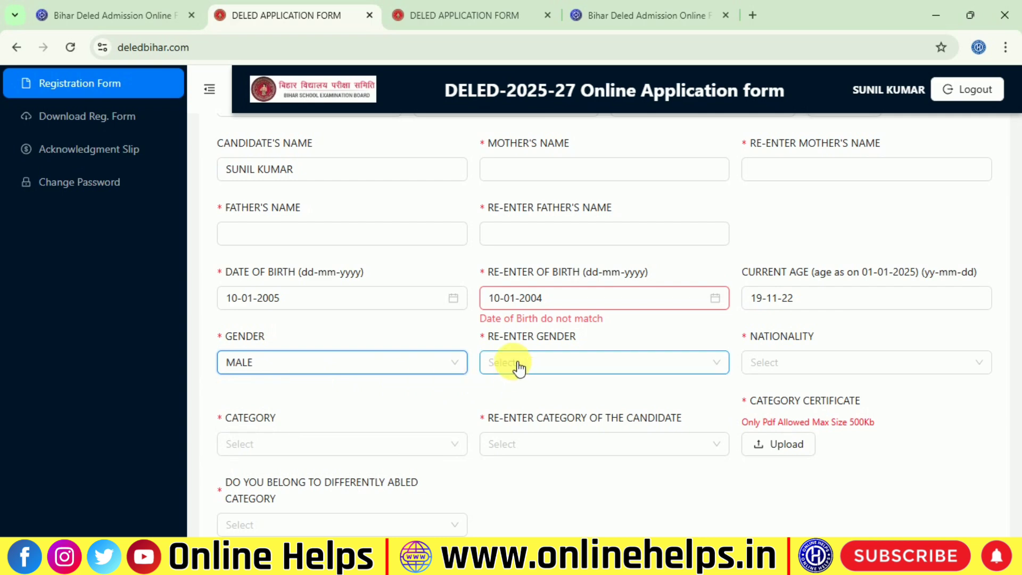
{"action": "left_click", "coordinate": [512, 396]}
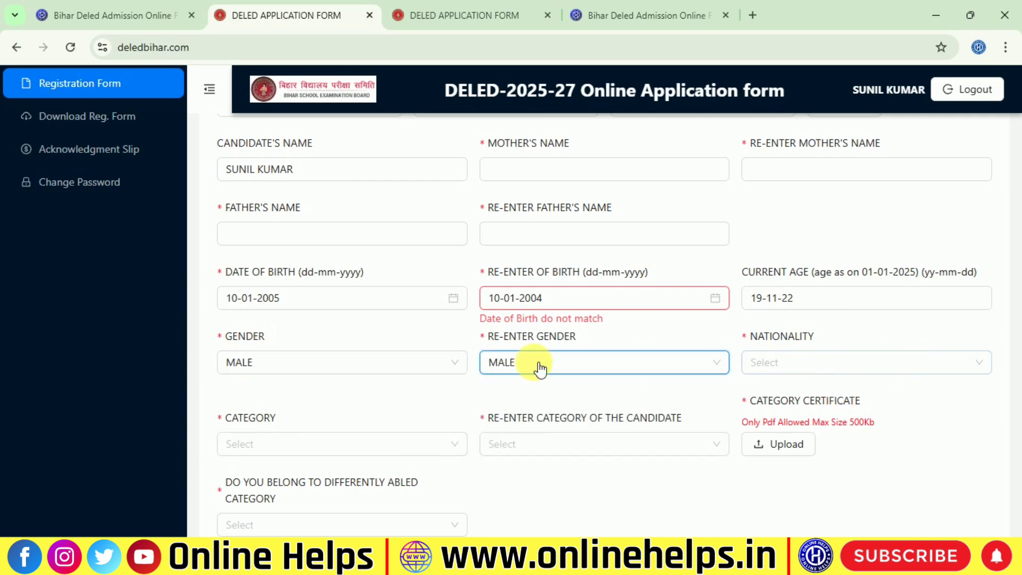
{"action": "left_click", "coordinate": [797, 360]}
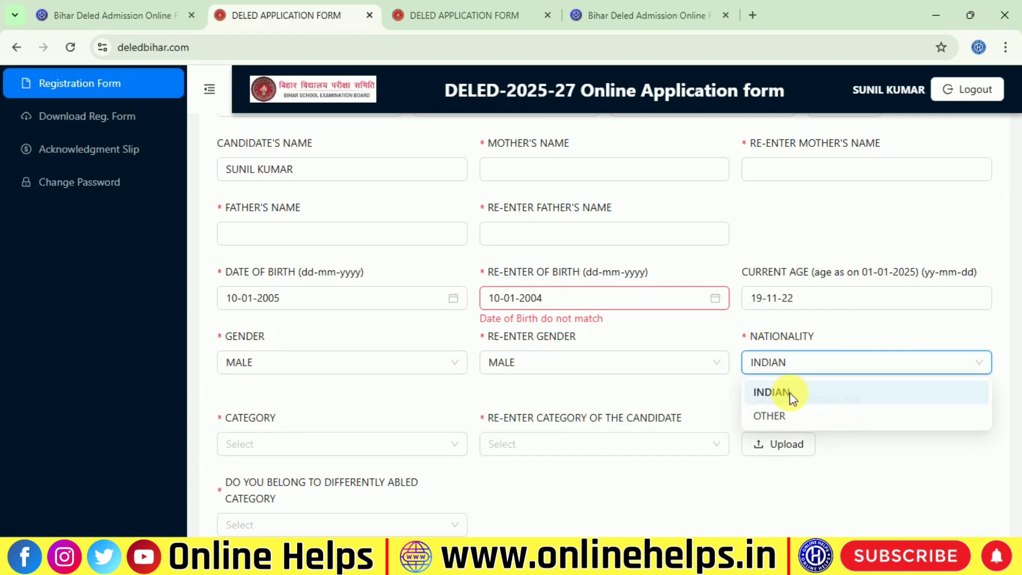
{"action": "left_click", "coordinate": [790, 392]}
Set the category and re-entered category to BC
{"action": "left_click", "coordinate": [278, 445]}
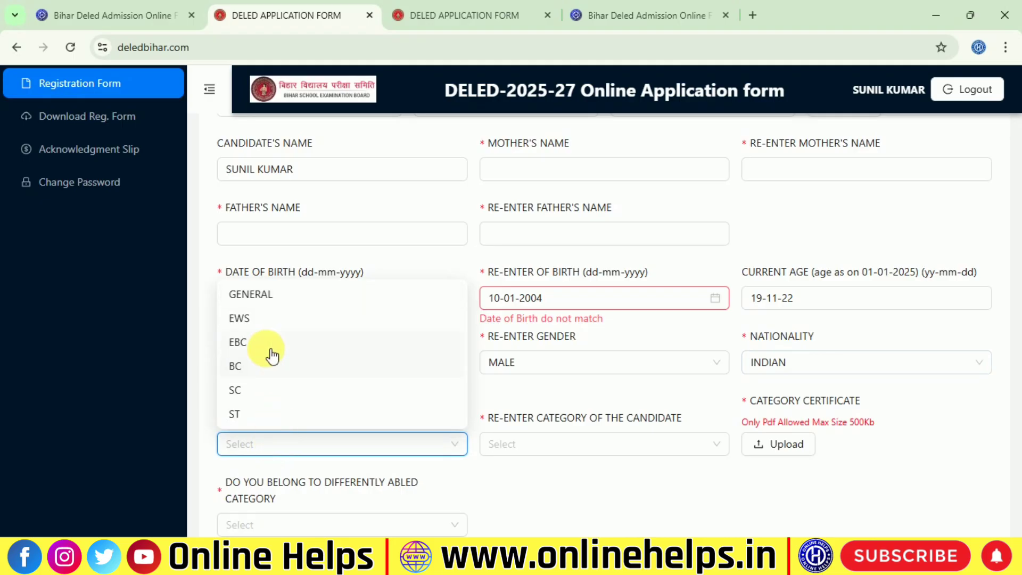
{"action": "left_click", "coordinate": [268, 366]}
{"action": "scroll", "coordinate": [295, 419], "scroll_direction": "down", "scroll_amount": 1}
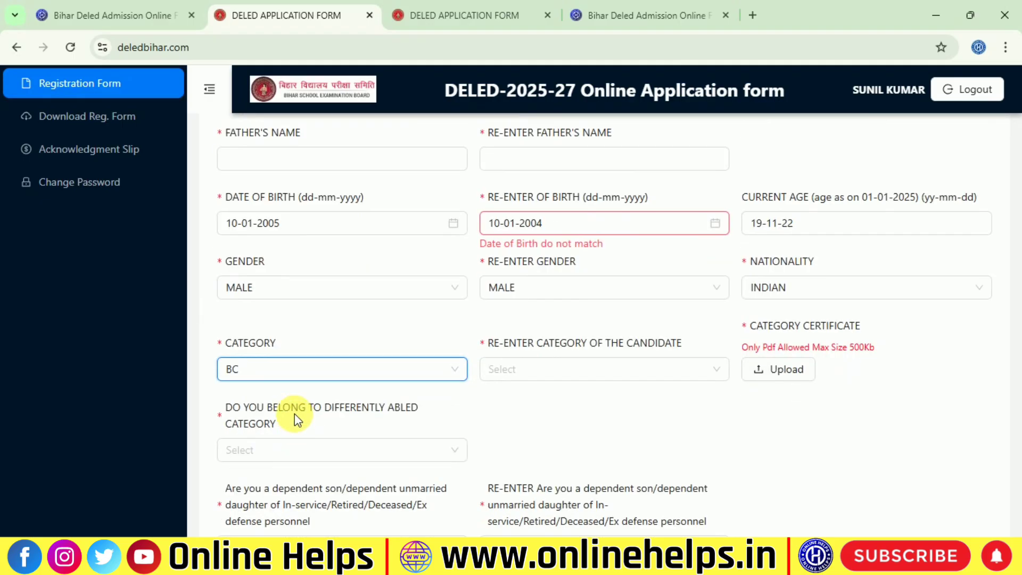
{"action": "left_click", "coordinate": [497, 381]}
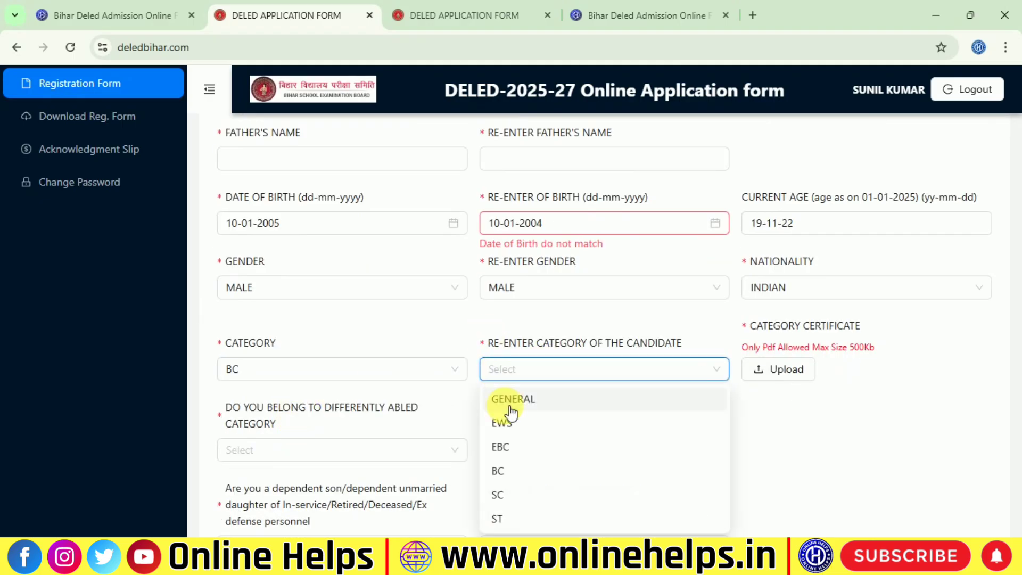
{"action": "left_click", "coordinate": [527, 471]}
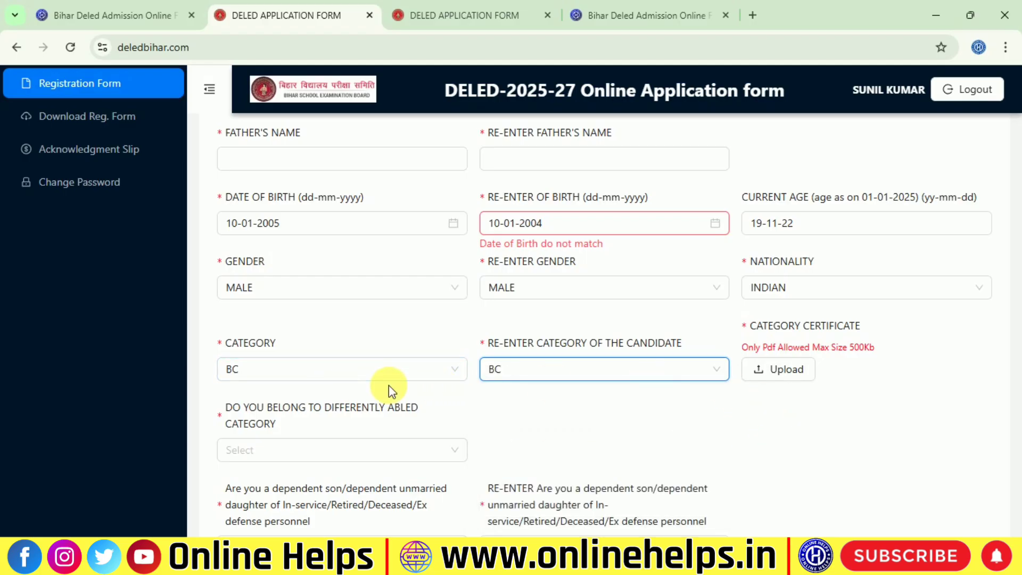
{"action": "left_click_drag", "start_coordinate": [729, 321], "coordinate": [903, 315]}
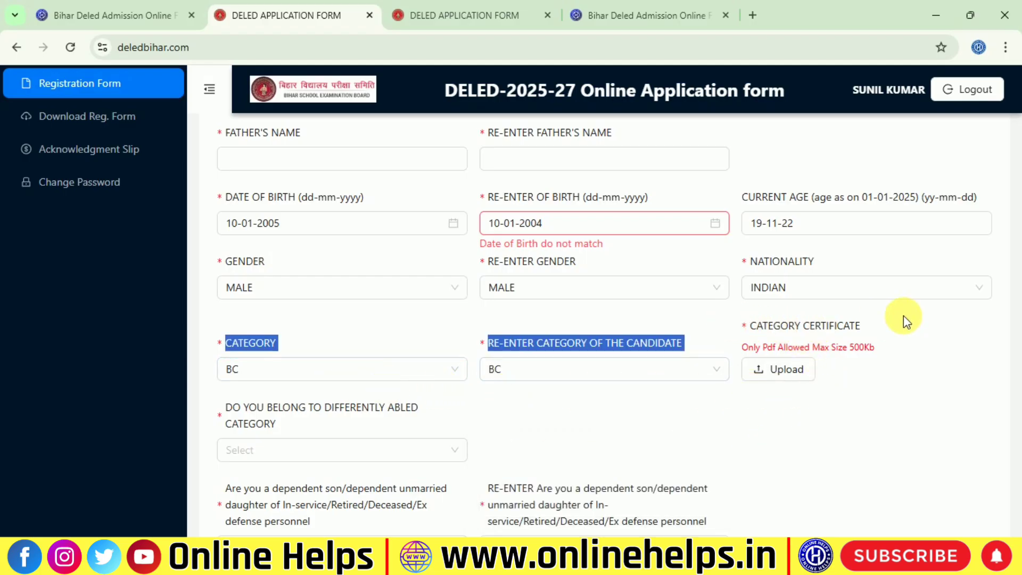
{"action": "left_click", "coordinate": [866, 328]}
{"action": "left_click", "coordinate": [510, 382]}
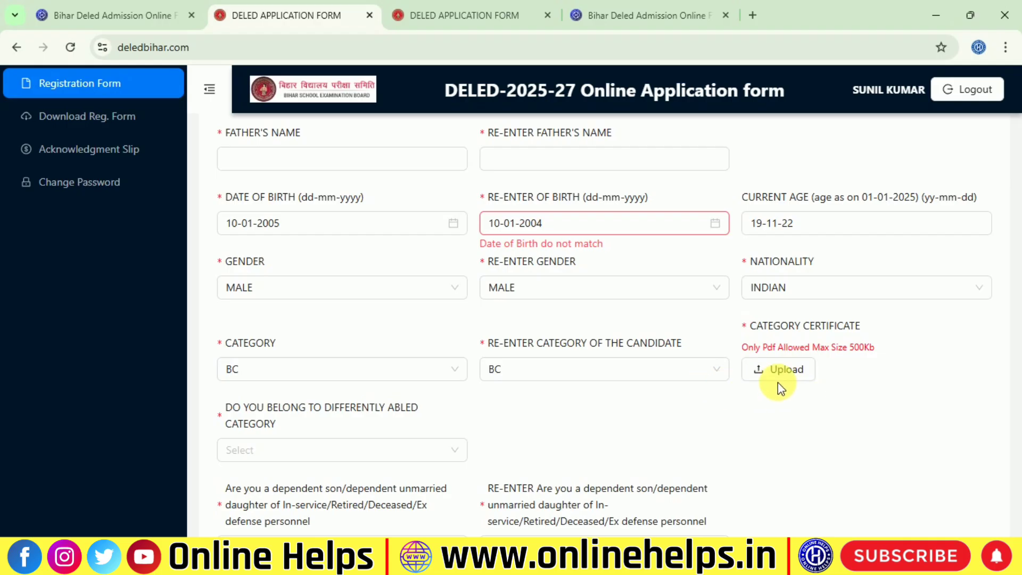
{"action": "left_click", "coordinate": [509, 383]}
{"action": "left_click", "coordinate": [736, 381]}
Highlight the category certificate label and its PDF size note
{"action": "left_click_drag", "start_coordinate": [737, 327], "coordinate": [884, 326]}
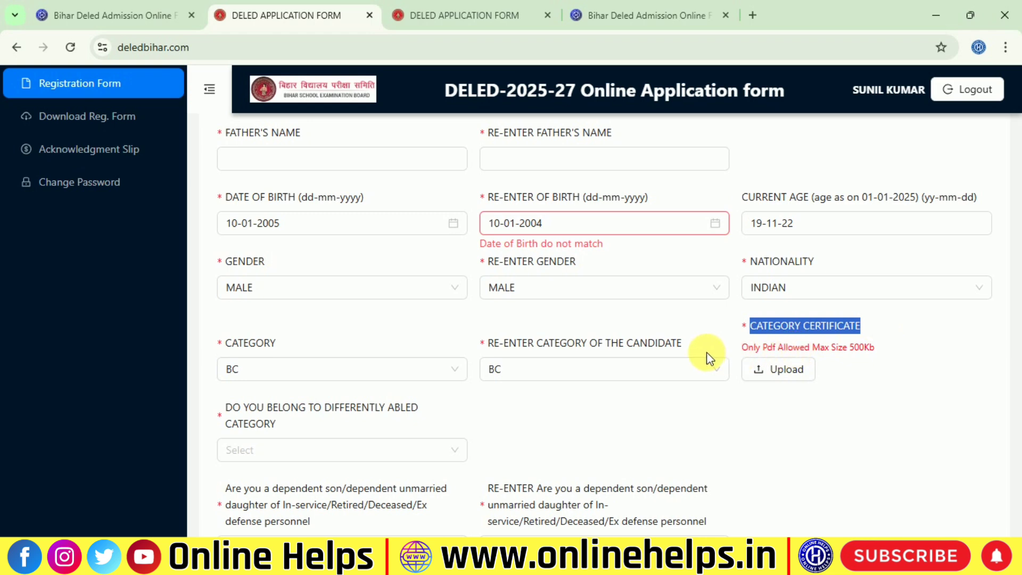
{"action": "left_click_drag", "start_coordinate": [708, 358], "coordinate": [896, 355]}
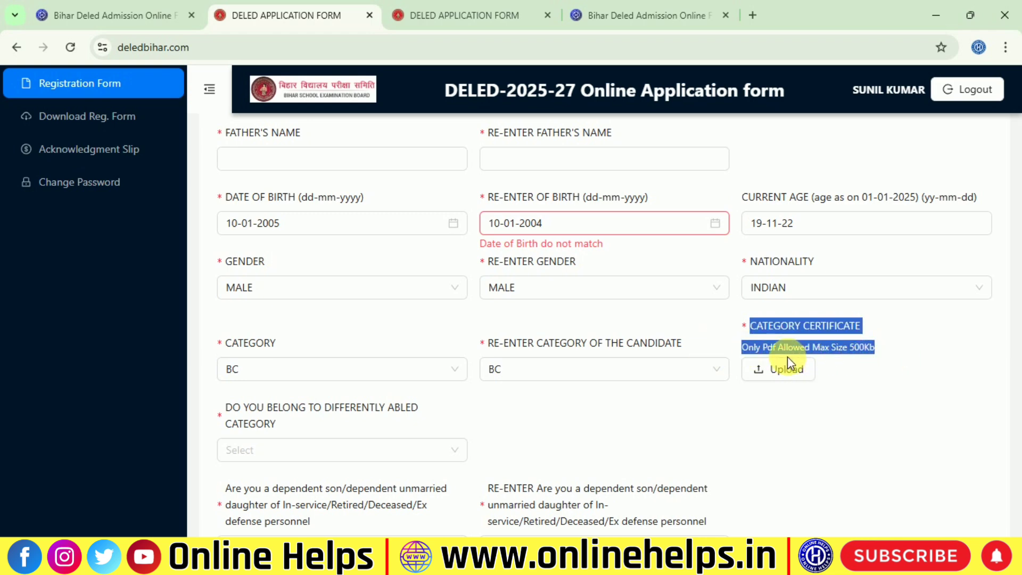
{"action": "scroll", "coordinate": [296, 245], "scroll_direction": "down", "scroll_amount": 5}
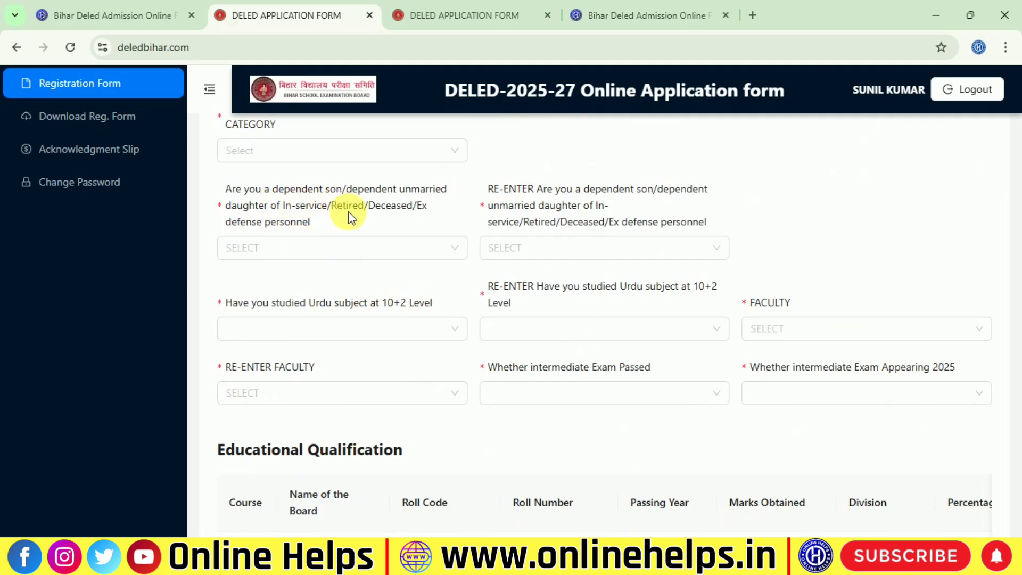
Answer NO to differently abled and to the defence-personnel dependent question and its re-entry
{"action": "scroll", "coordinate": [348, 212], "scroll_direction": "up", "scroll_amount": 3}
{"action": "left_click", "coordinate": [319, 300]}
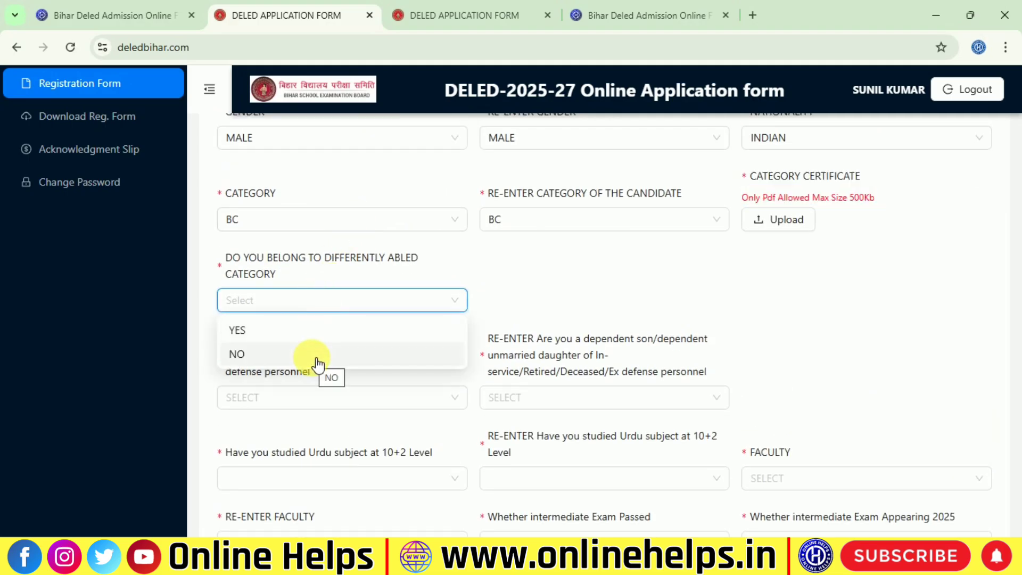
{"action": "left_click", "coordinate": [270, 360]}
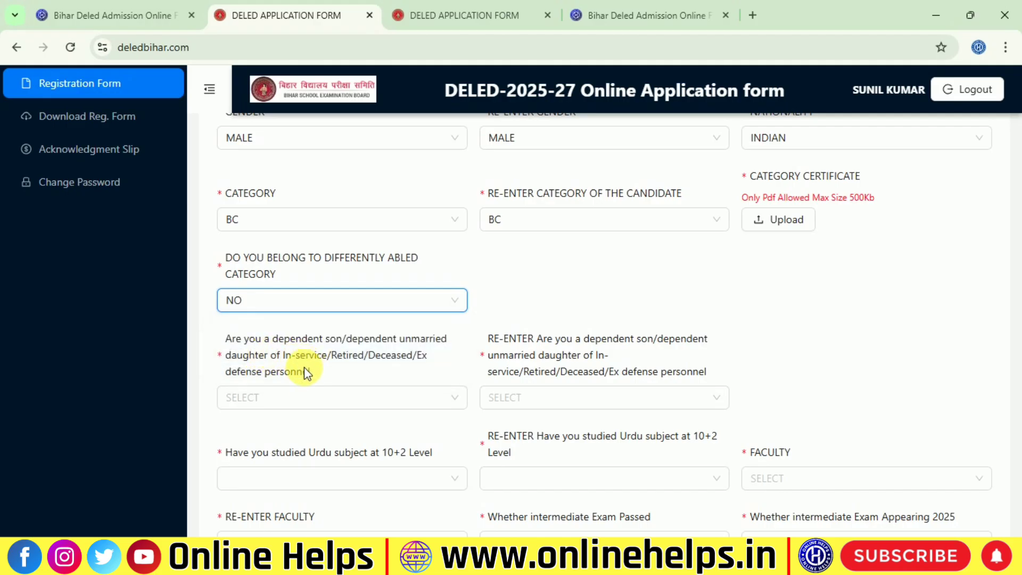
{"action": "left_click", "coordinate": [258, 394]}
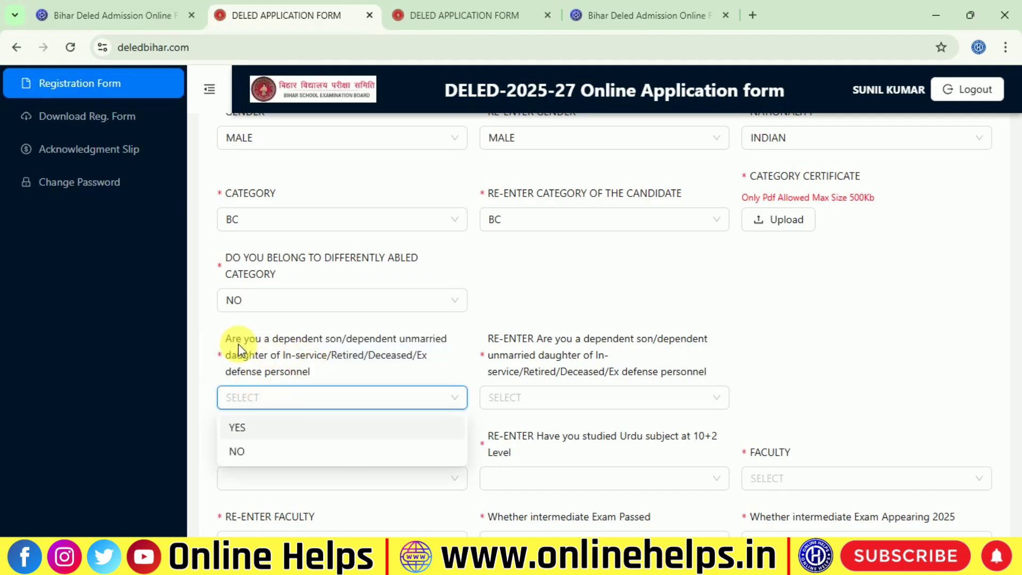
{"action": "left_click_drag", "start_coordinate": [222, 339], "coordinate": [381, 341]}
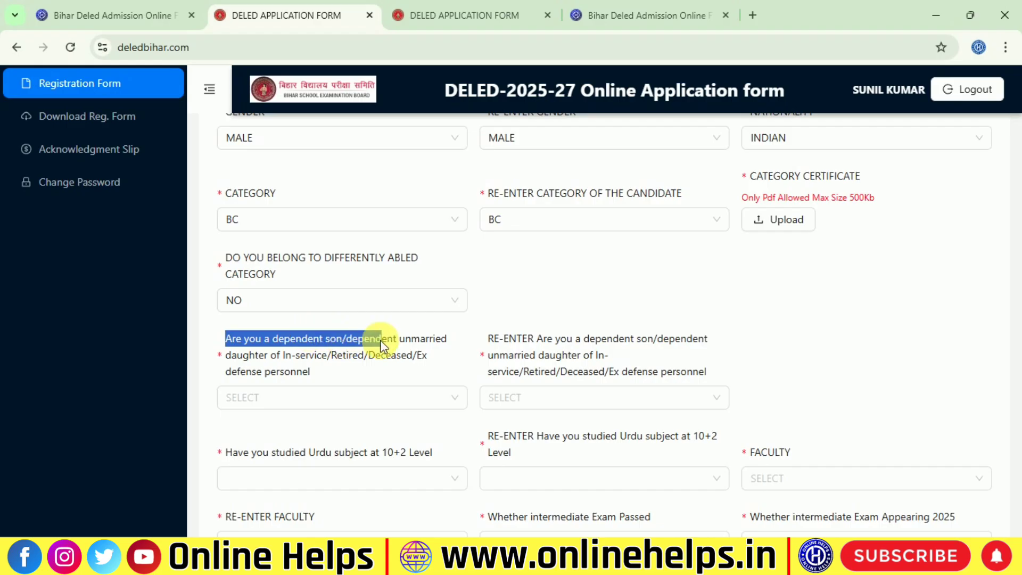
{"action": "left_click", "coordinate": [395, 405]}
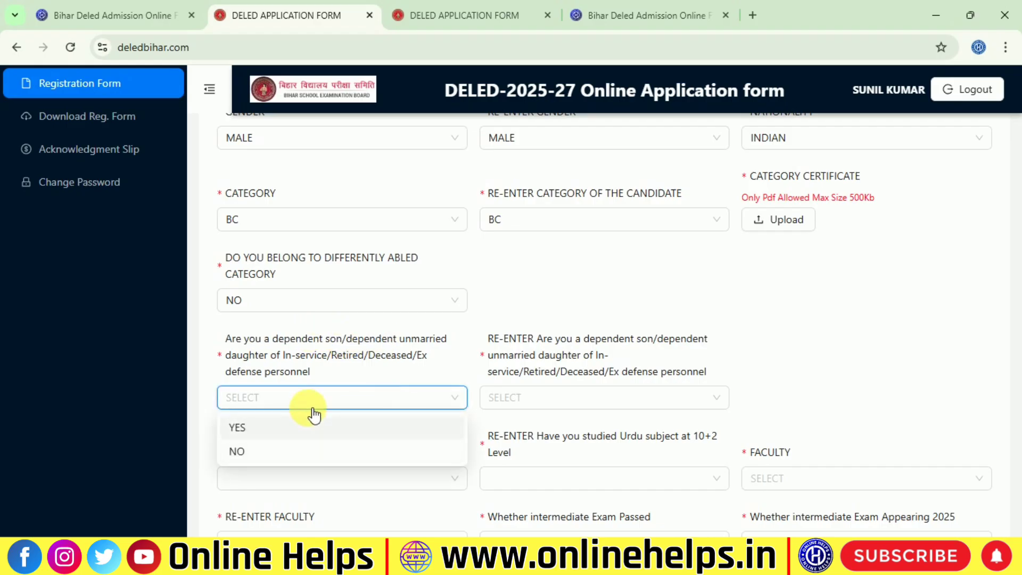
{"action": "left_click", "coordinate": [323, 454]}
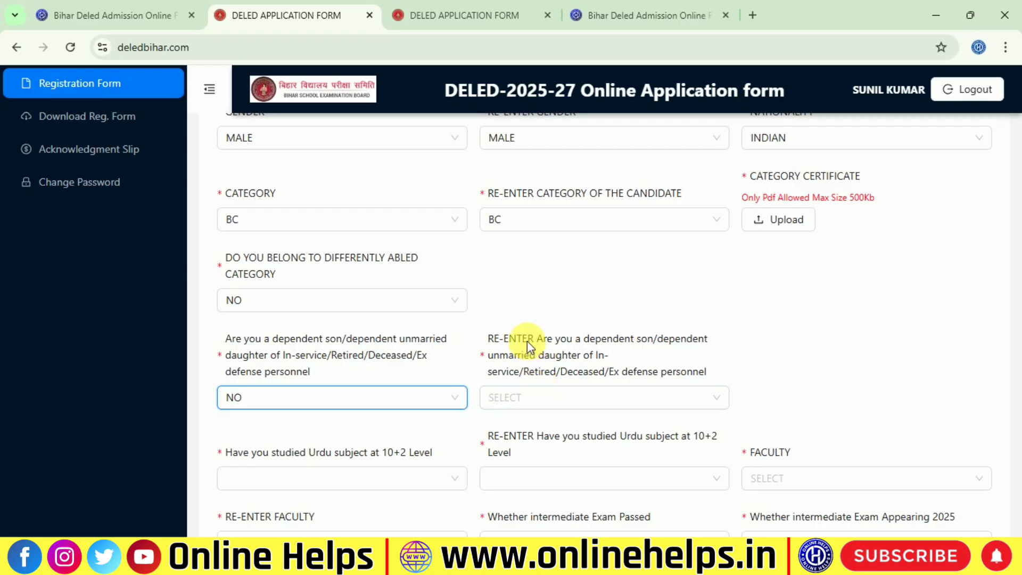
{"action": "left_click", "coordinate": [531, 412]}
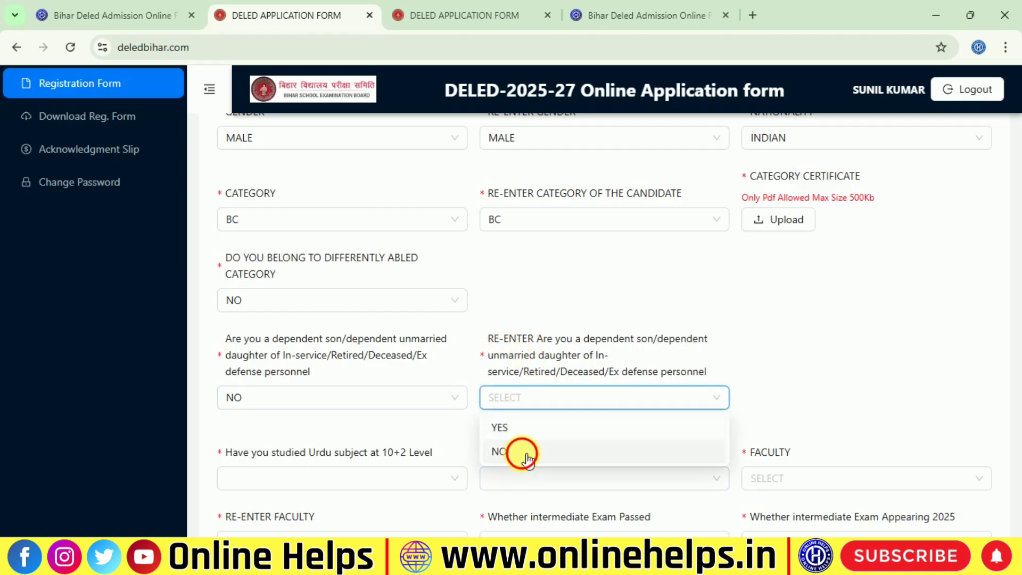
{"action": "left_click", "coordinate": [522, 454]}
Answer NO to studying Urdu at 10+2 and its re-entry
{"action": "scroll", "coordinate": [418, 425], "scroll_direction": "down", "scroll_amount": 2}
{"action": "left_click", "coordinate": [294, 409]}
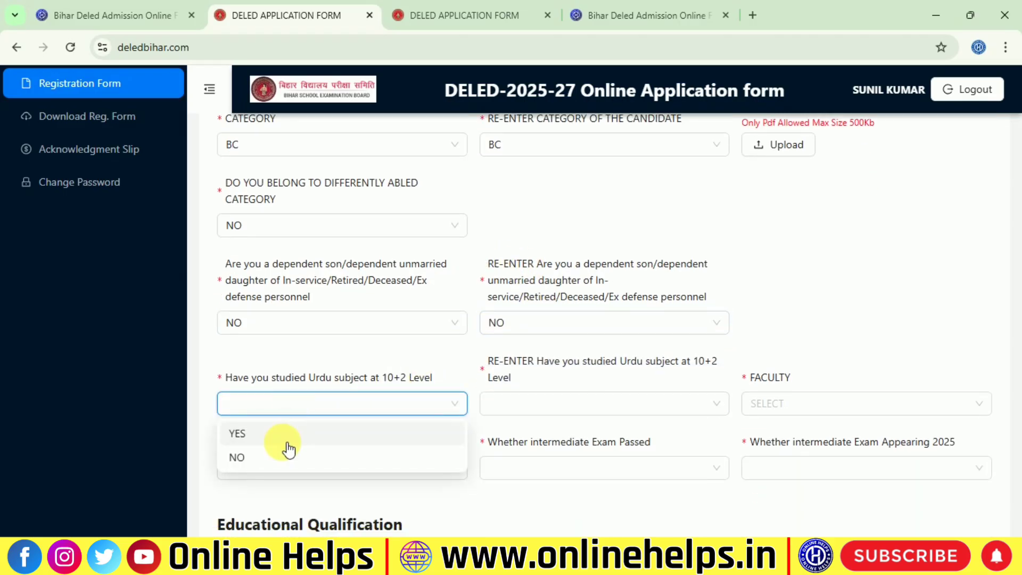
{"action": "left_click_drag", "start_coordinate": [229, 376], "coordinate": [401, 384]}
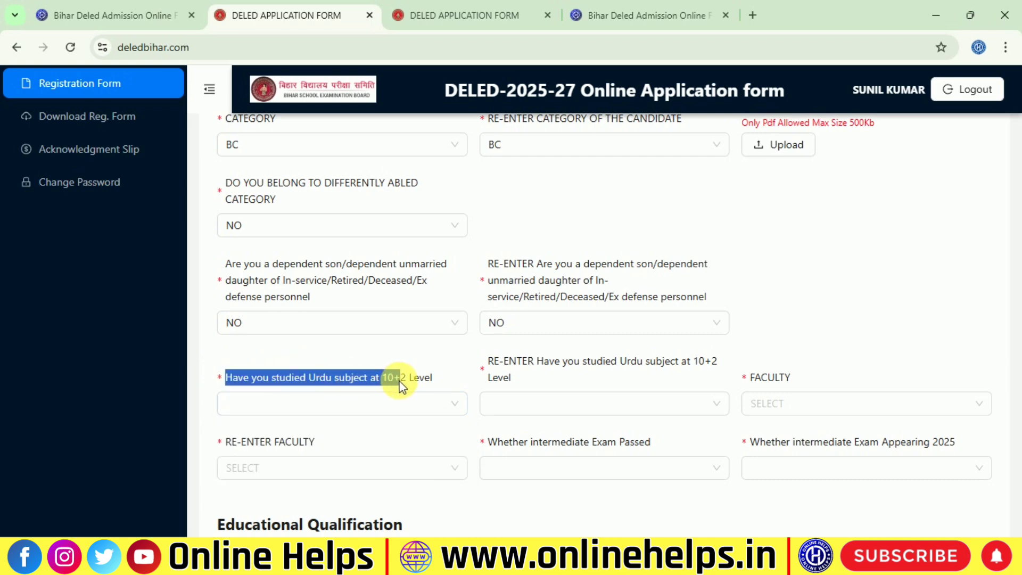
{"action": "left_click", "coordinate": [393, 406]}
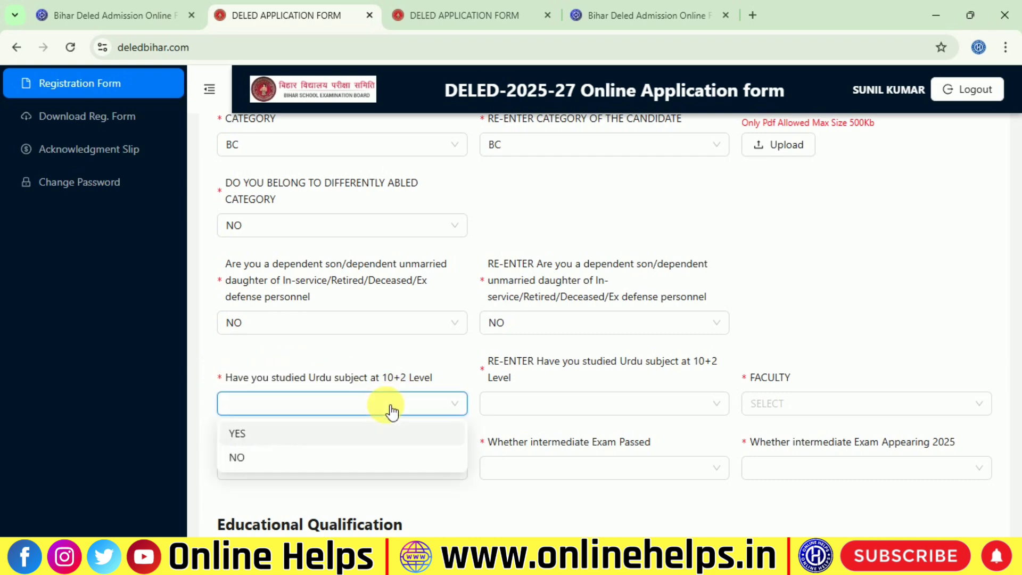
{"action": "left_click", "coordinate": [253, 457]}
{"action": "left_click", "coordinate": [507, 404]}
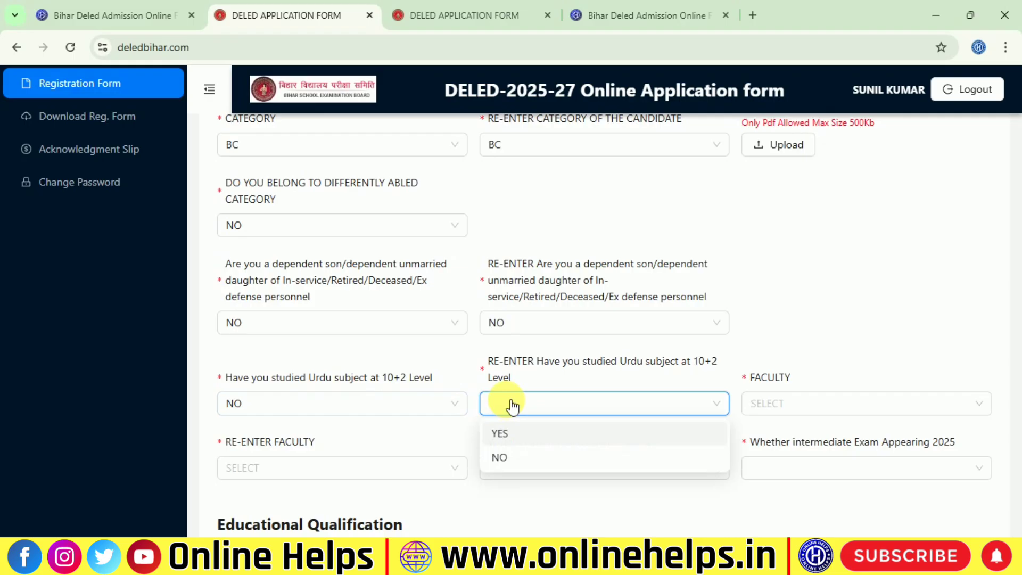
{"action": "left_click", "coordinate": [526, 461]}
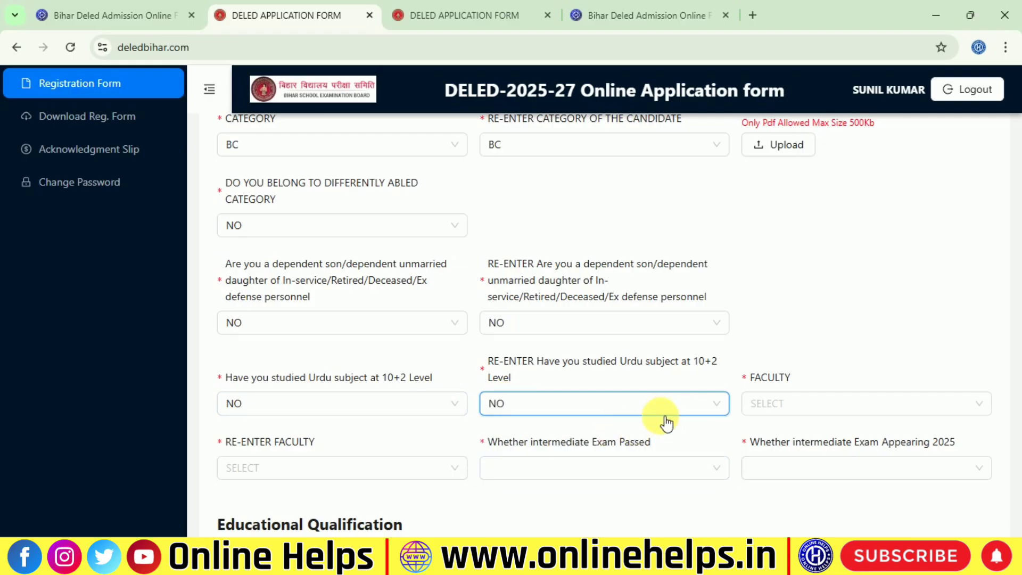
{"action": "scroll", "coordinate": [692, 394], "scroll_direction": "down", "scroll_amount": 1}
{"action": "left_click", "coordinate": [779, 335]}
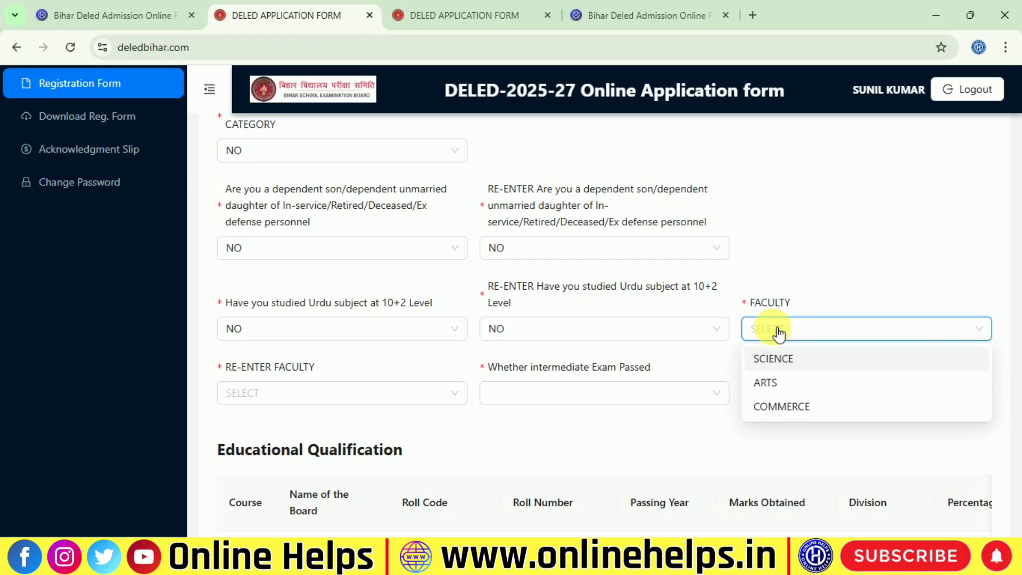
Set the faculty and re-entered faculty to COMMERCE
{"action": "left_click", "coordinate": [793, 406]}
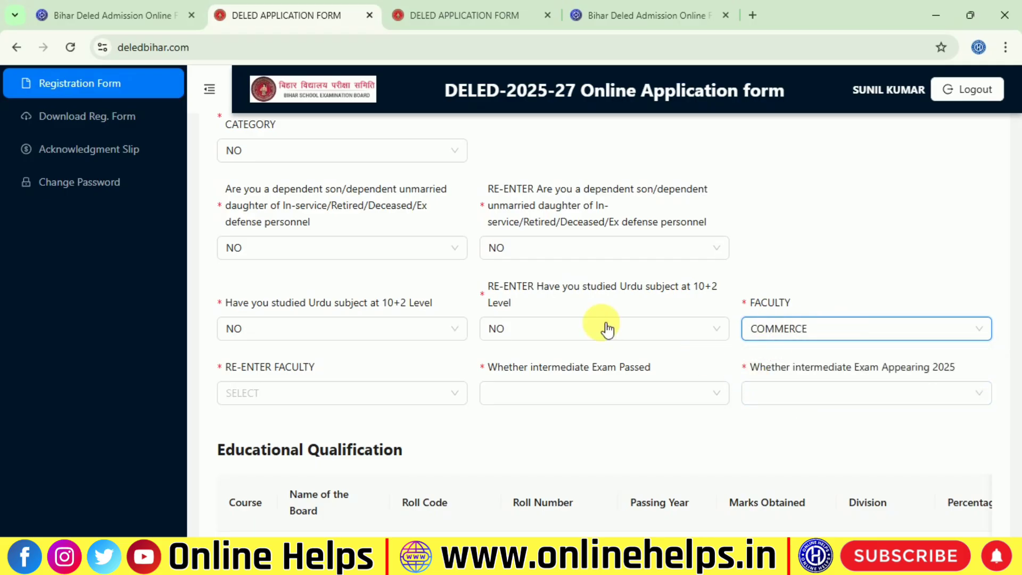
{"action": "left_click", "coordinate": [285, 393]}
{"action": "left_click", "coordinate": [298, 470]}
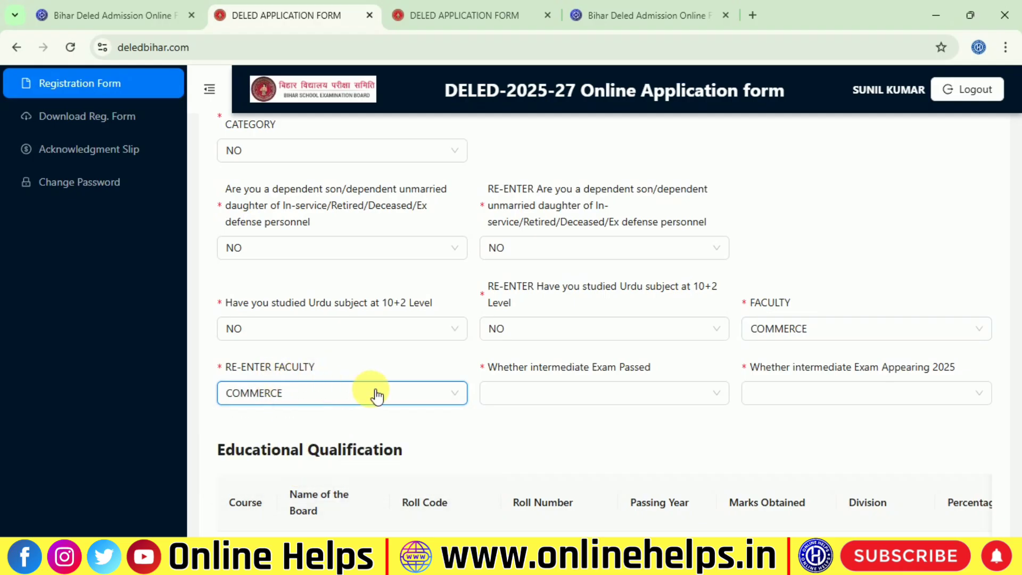
Adjust the intermediate passed and appearing-in-2025 answers until the INTERMEDIATE row reappears
{"action": "scroll", "coordinate": [468, 399], "scroll_direction": "down", "scroll_amount": 1}
{"action": "left_click", "coordinate": [527, 318]}
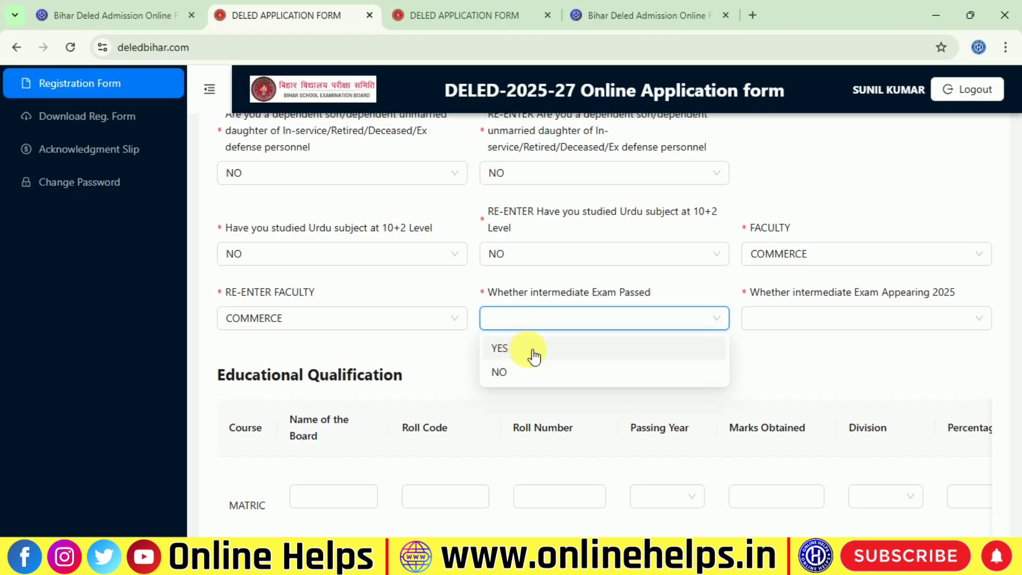
{"action": "left_click", "coordinate": [530, 351]}
{"action": "scroll", "coordinate": [586, 325], "scroll_direction": "down", "scroll_amount": 1}
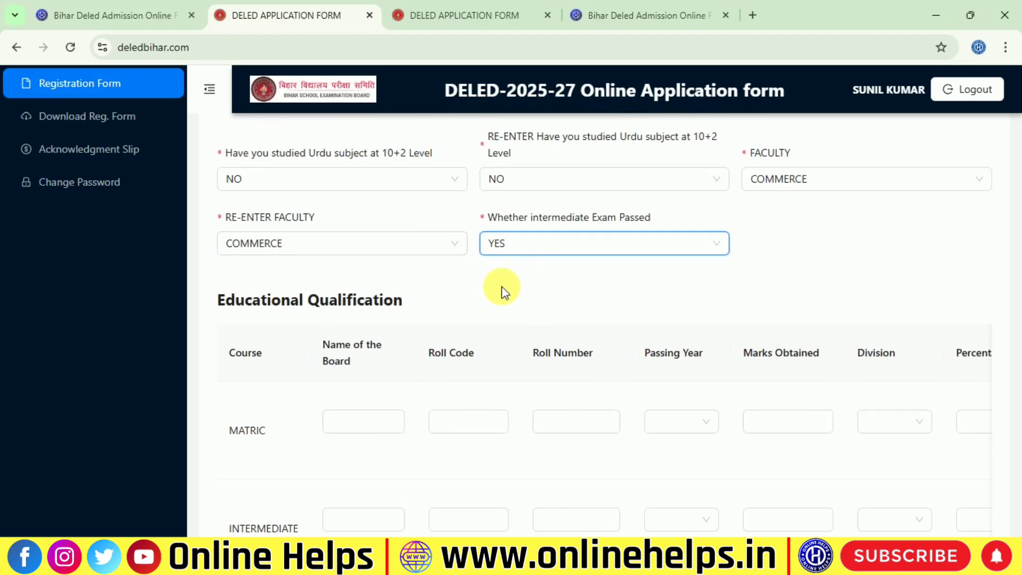
{"action": "scroll", "coordinate": [469, 330], "scroll_direction": "down", "scroll_amount": 1}
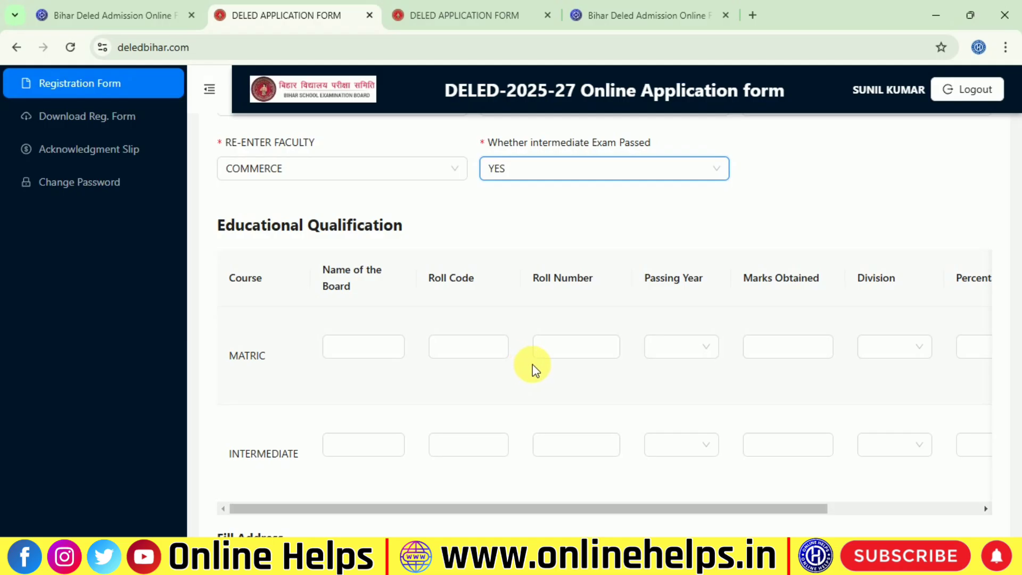
{"action": "left_click", "coordinate": [565, 169]}
{"action": "left_click", "coordinate": [541, 223]}
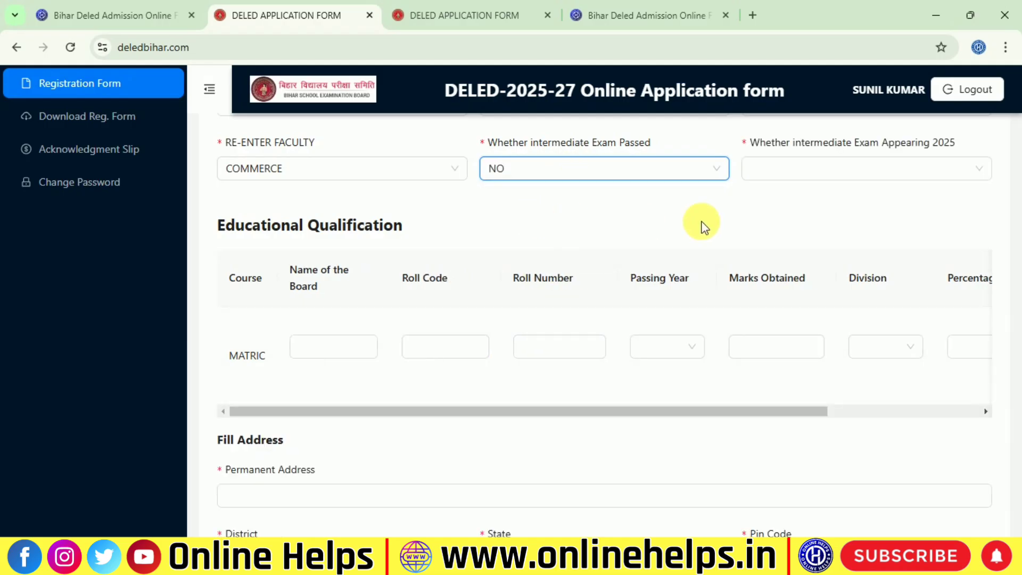
{"action": "left_click", "coordinate": [852, 165]}
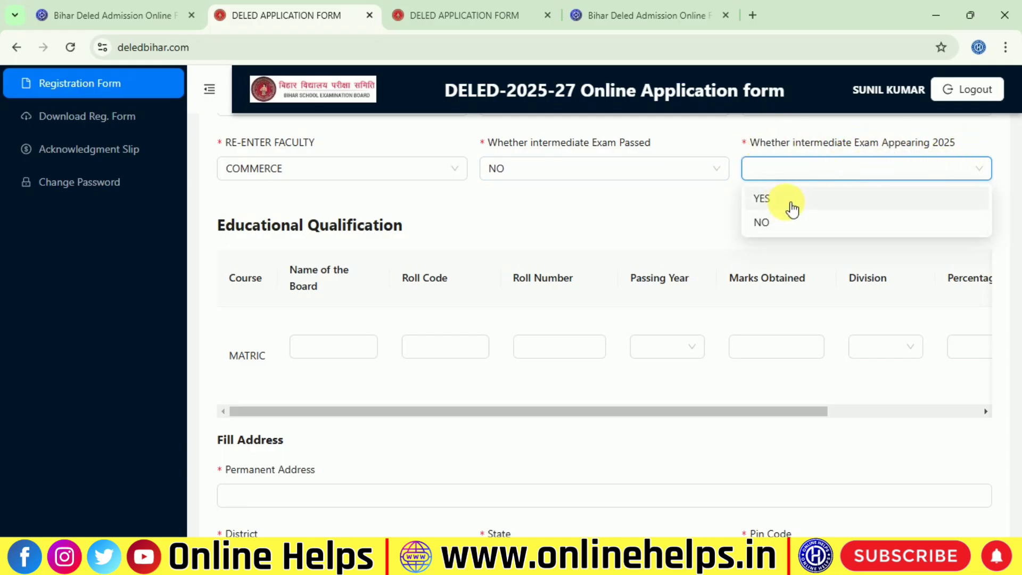
{"action": "left_click", "coordinate": [767, 202]}
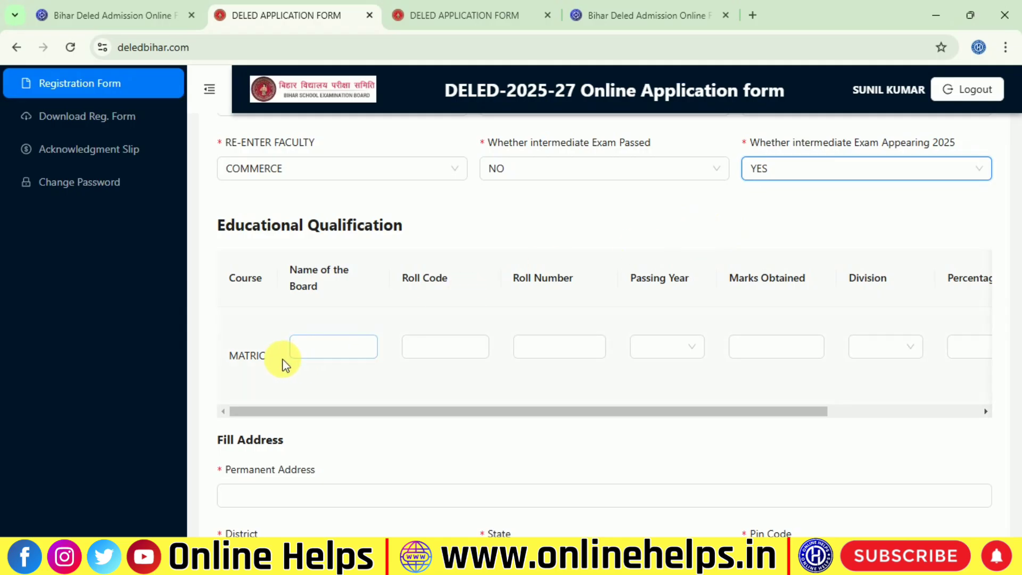
{"action": "left_click", "coordinate": [801, 176]}
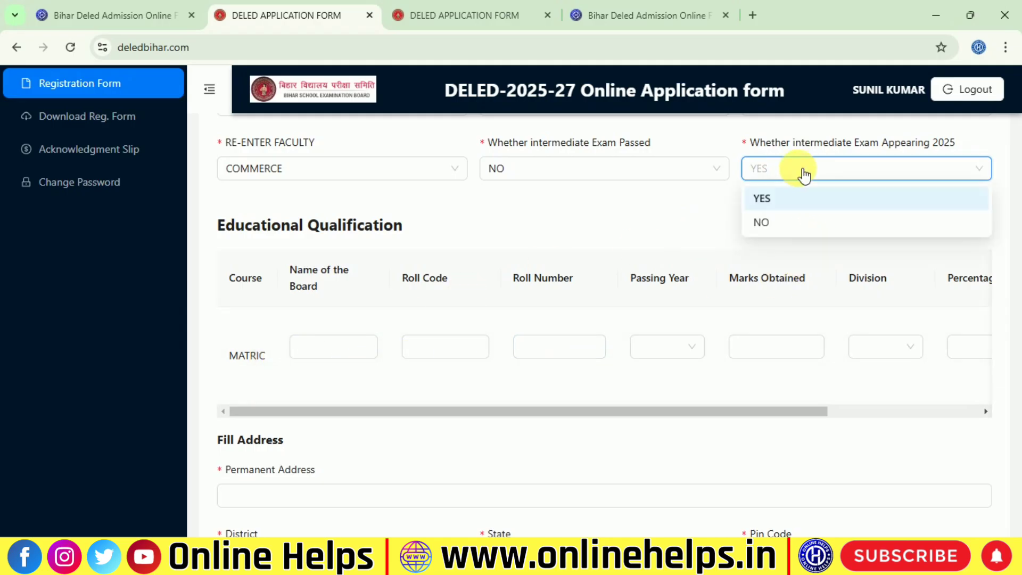
{"action": "left_click", "coordinate": [783, 222]}
{"action": "left_click", "coordinate": [369, 270]}
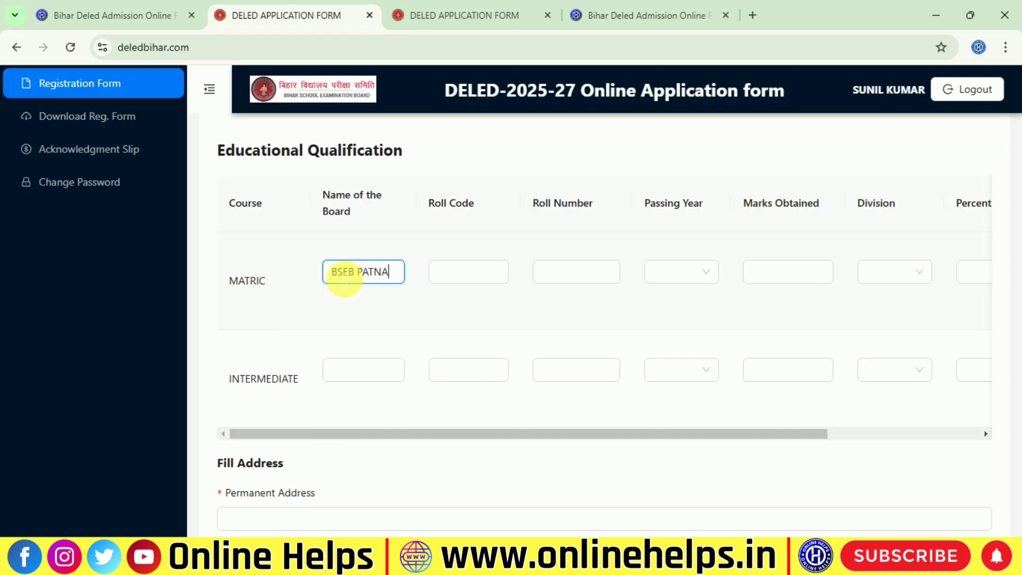
Enter Matric board BSEB PATNA with the roll code and roll number
{"action": "left_click_drag", "start_coordinate": [338, 280], "coordinate": [394, 284]}
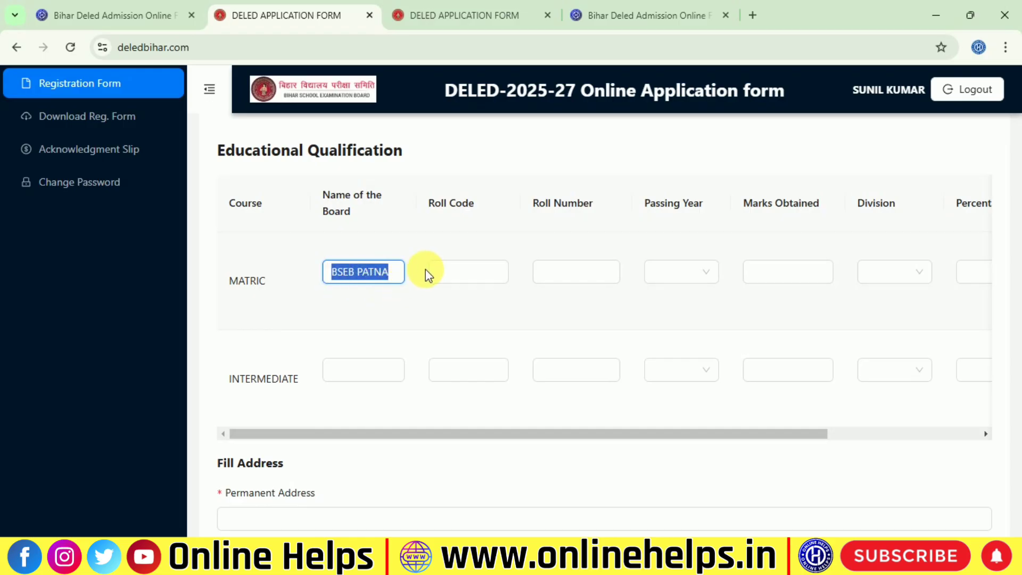
{"action": "left_click", "coordinate": [466, 272]}
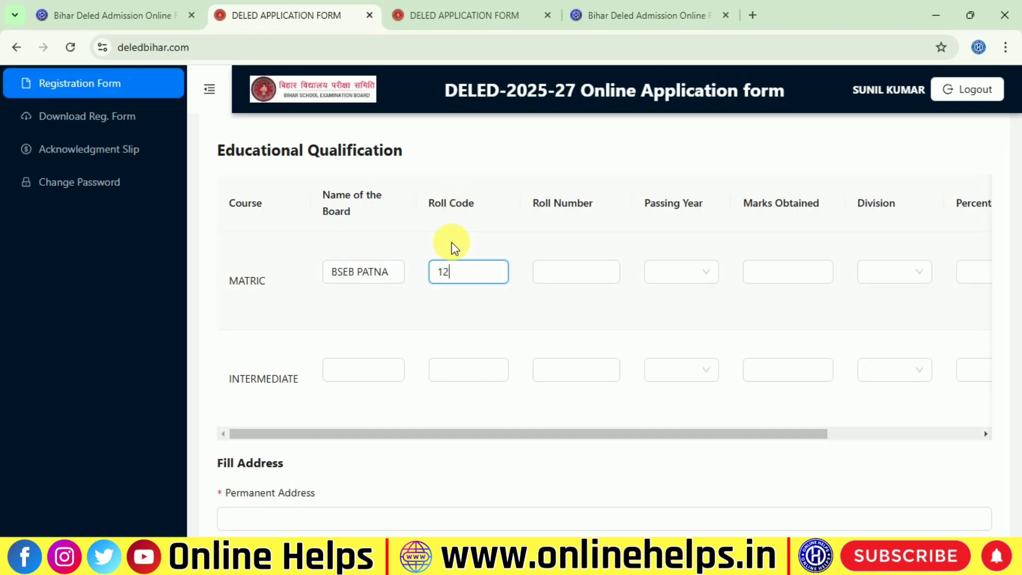
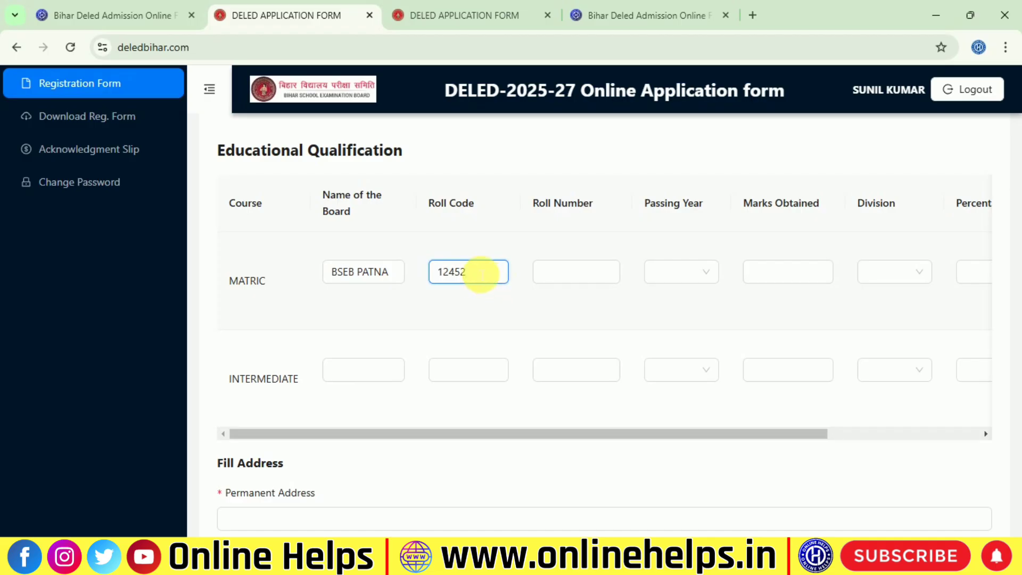
{"action": "left_click", "coordinate": [580, 273]}
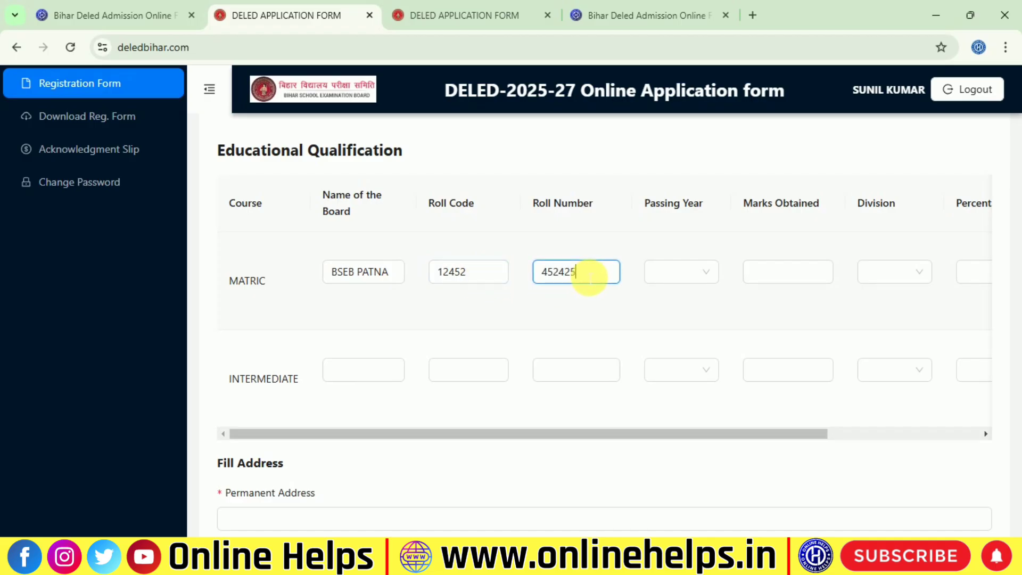
Set Matric passing year 2020, marks 400 and division FIRST
{"action": "left_click", "coordinate": [686, 273]}
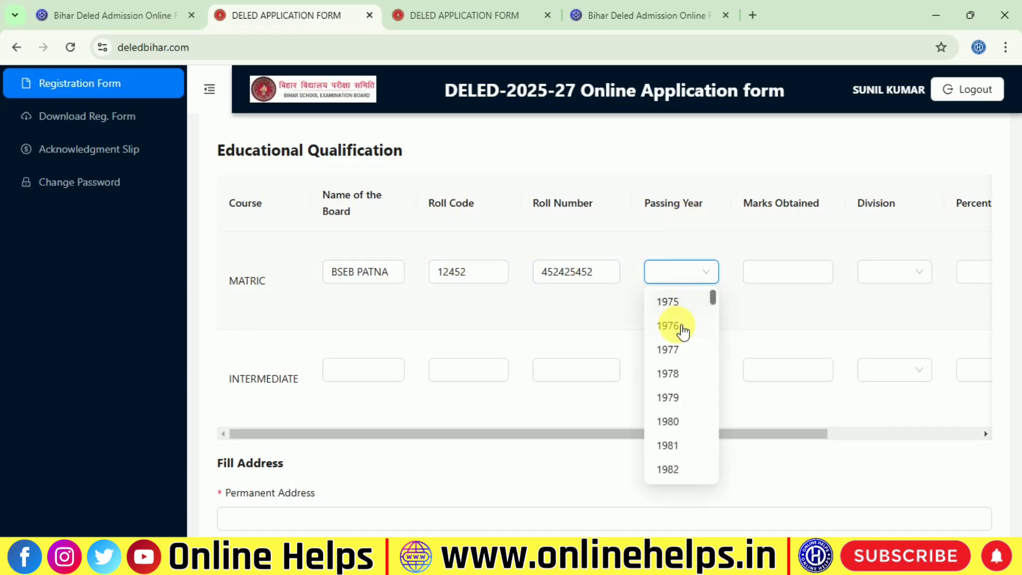
{"action": "scroll", "coordinate": [681, 405], "scroll_direction": "down", "scroll_amount": 5}
{"action": "scroll", "coordinate": [682, 456], "scroll_direction": "down", "scroll_amount": 12}
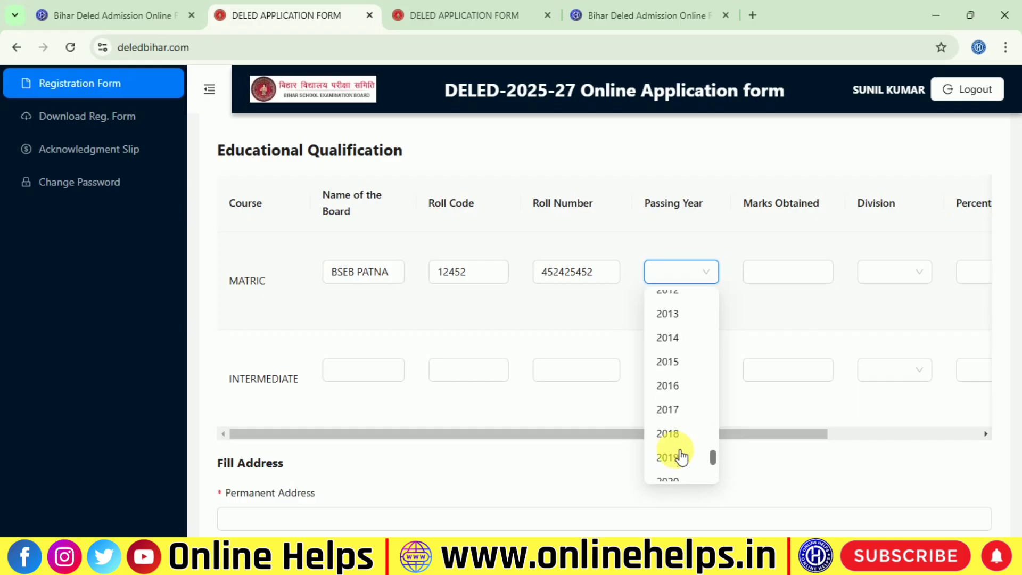
{"action": "left_click", "coordinate": [671, 356]}
{"action": "left_click", "coordinate": [761, 270]}
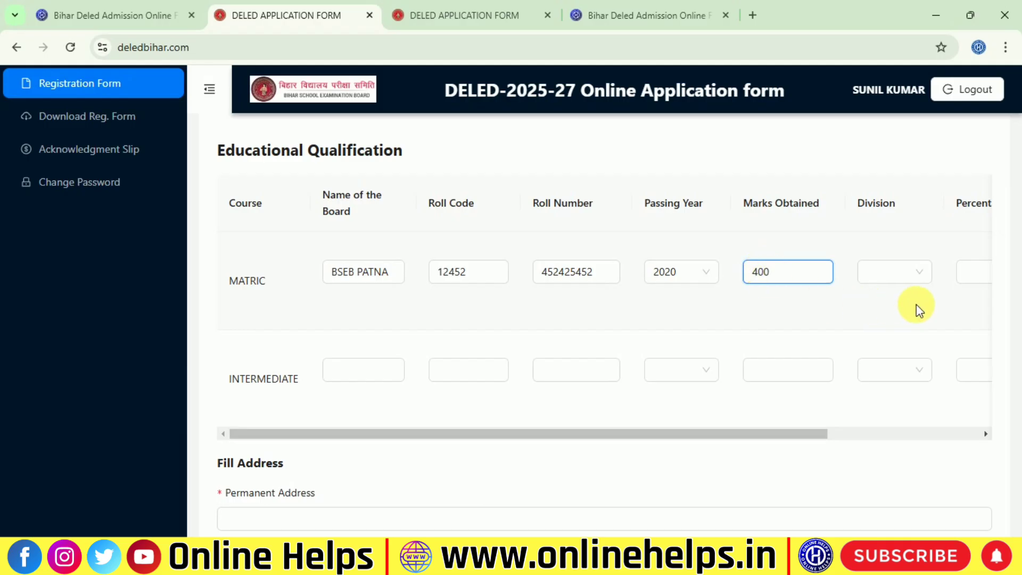
{"action": "left_click", "coordinate": [905, 272]}
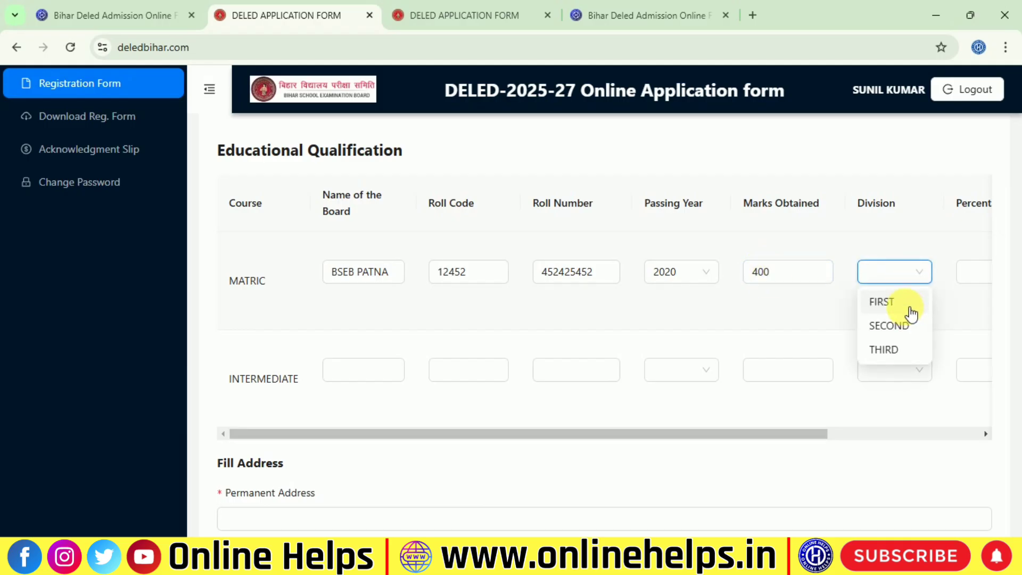
{"action": "left_click", "coordinate": [905, 303]}
{"action": "left_click", "coordinate": [911, 284]}
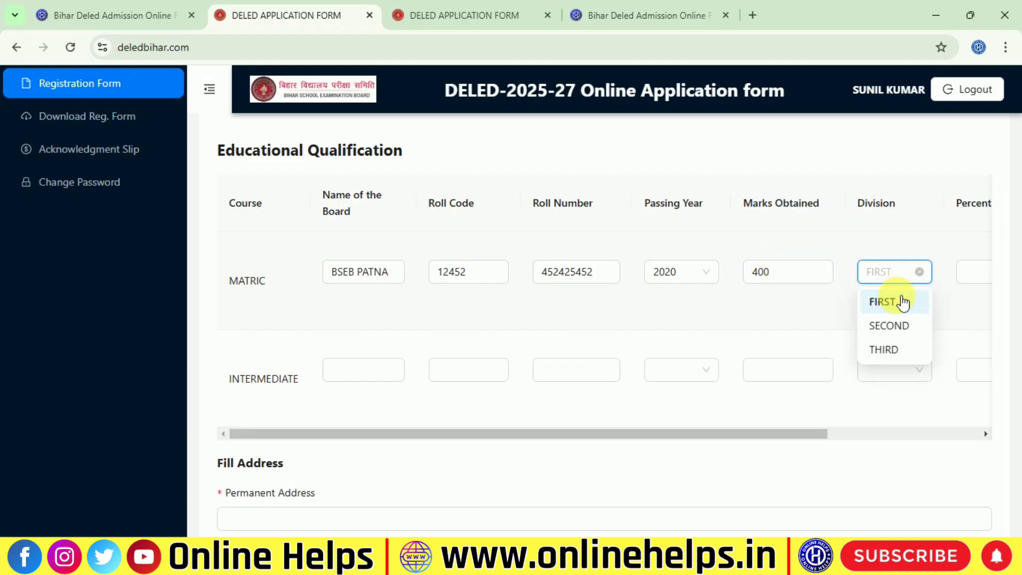
{"action": "left_click", "coordinate": [873, 222]}
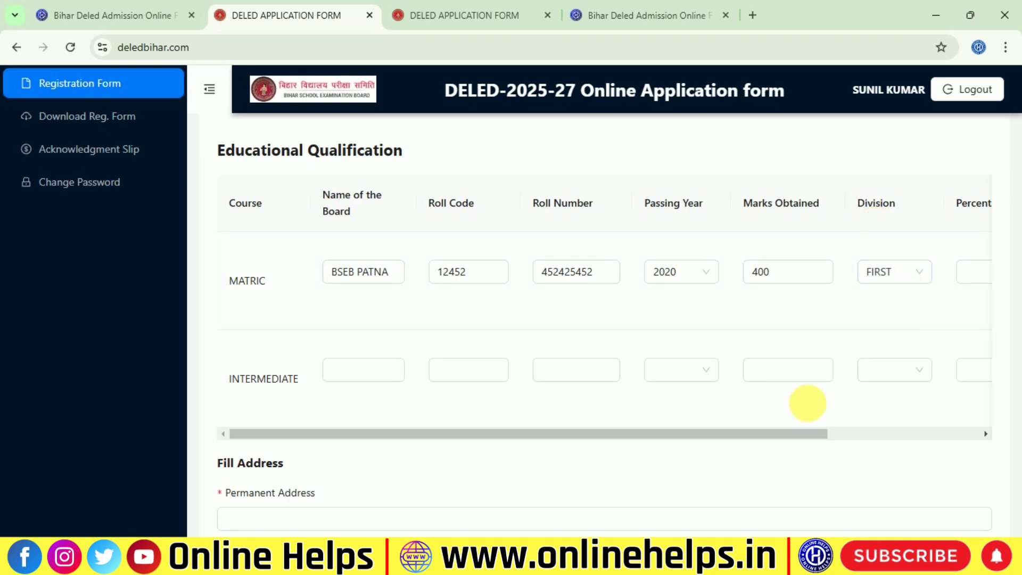
Enter 80 as the Matric percentage
{"action": "left_click_drag", "start_coordinate": [755, 433], "coordinate": [859, 434]}
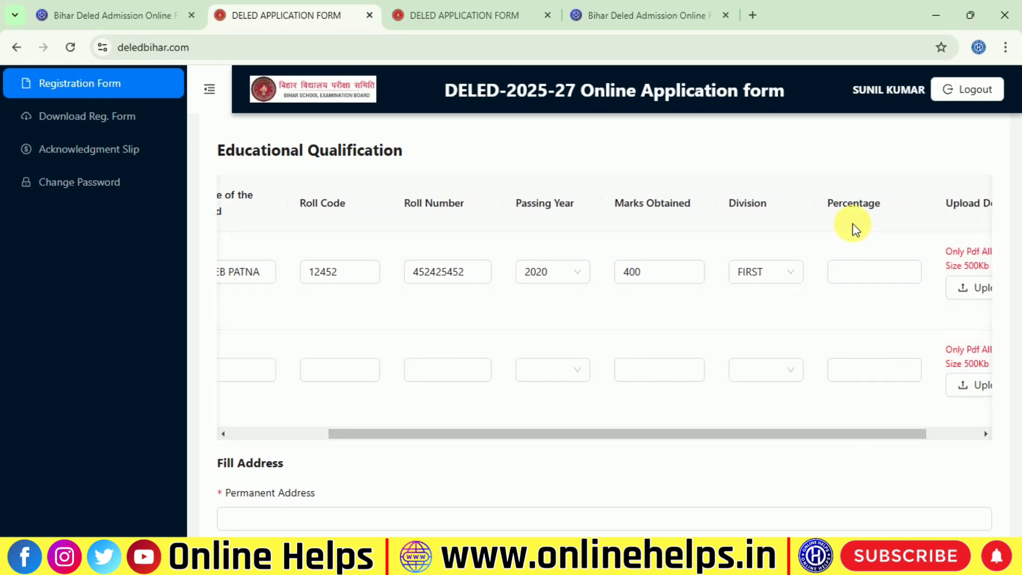
{"action": "left_click", "coordinate": [869, 272]}
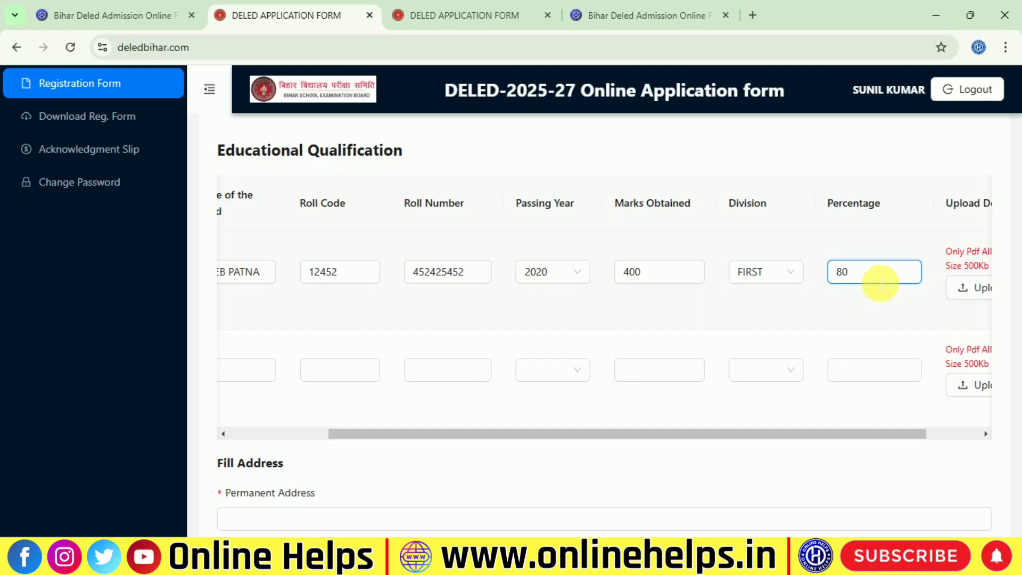
{"action": "left_click_drag", "start_coordinate": [775, 432], "coordinate": [893, 440]}
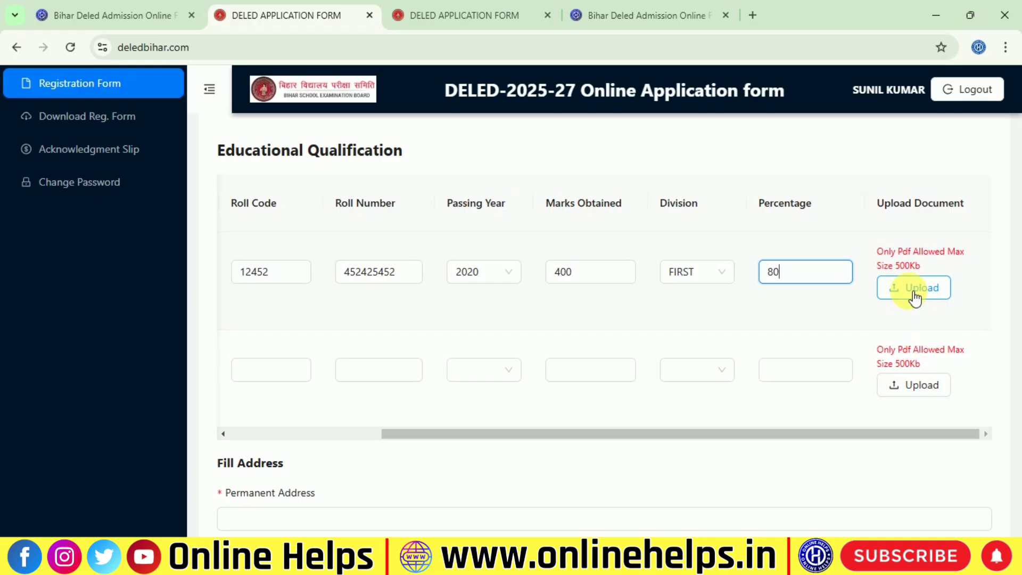
{"action": "left_click_drag", "start_coordinate": [921, 267], "coordinate": [889, 262]}
{"action": "left_click", "coordinate": [950, 257]}
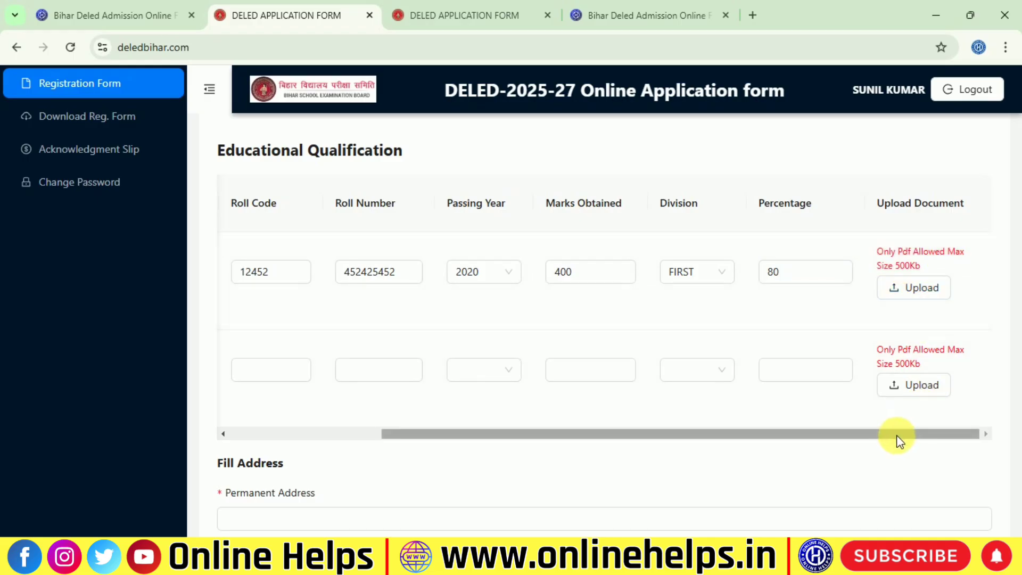
{"action": "left_click_drag", "start_coordinate": [899, 435], "coordinate": [454, 434]}
{"action": "left_click_drag", "start_coordinate": [332, 271], "coordinate": [397, 278]}
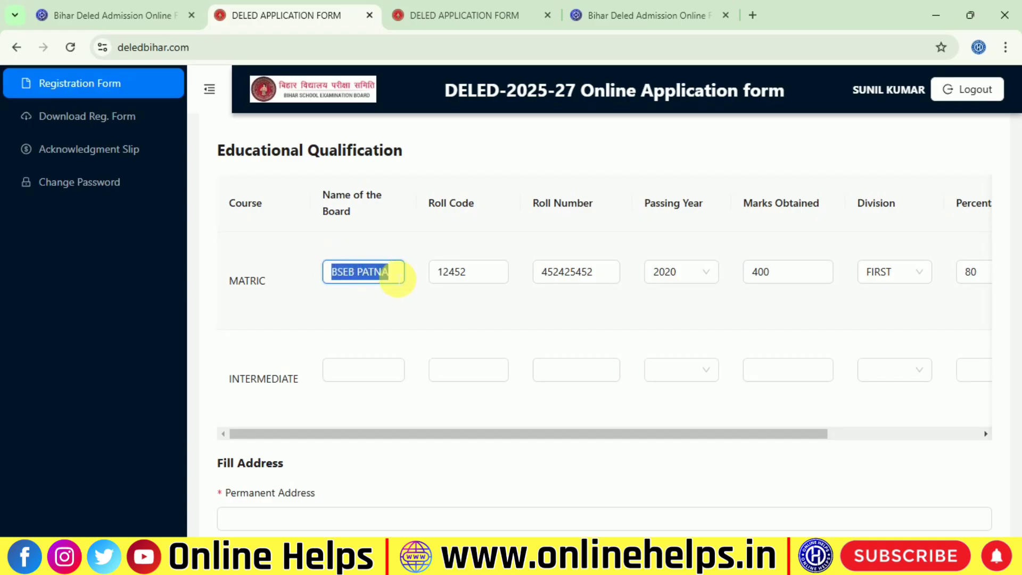
Enter Intermediate board BSEB PATNA, the roll code and roll number, and passing year 2022
{"action": "left_click", "coordinate": [381, 378]}
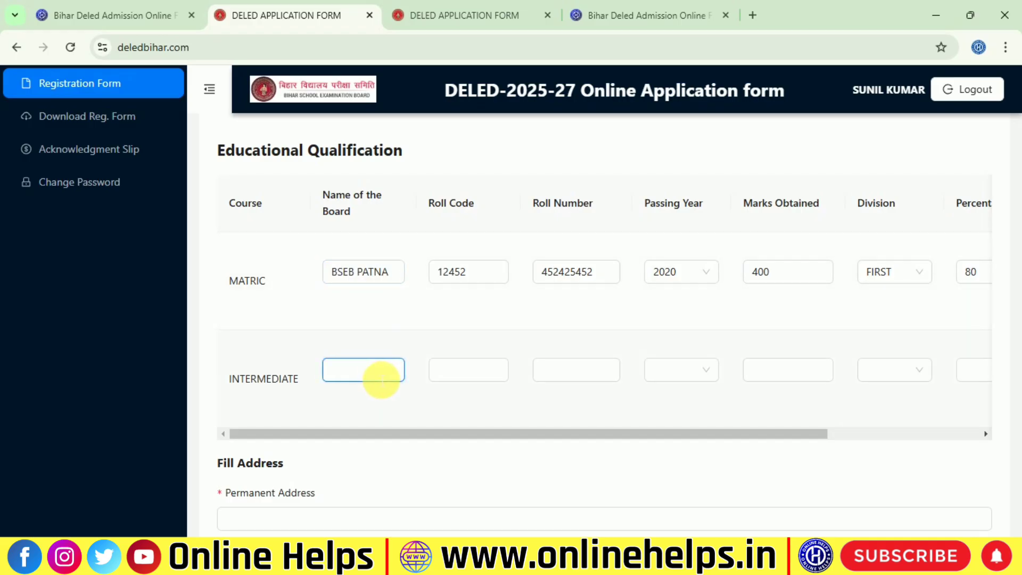
{"action": "left_click", "coordinate": [459, 379]}
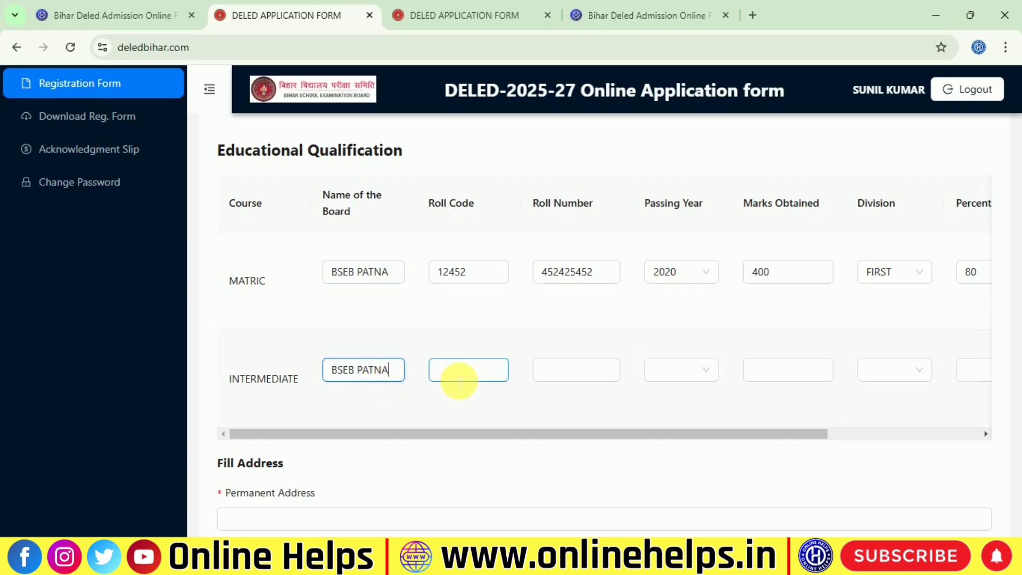
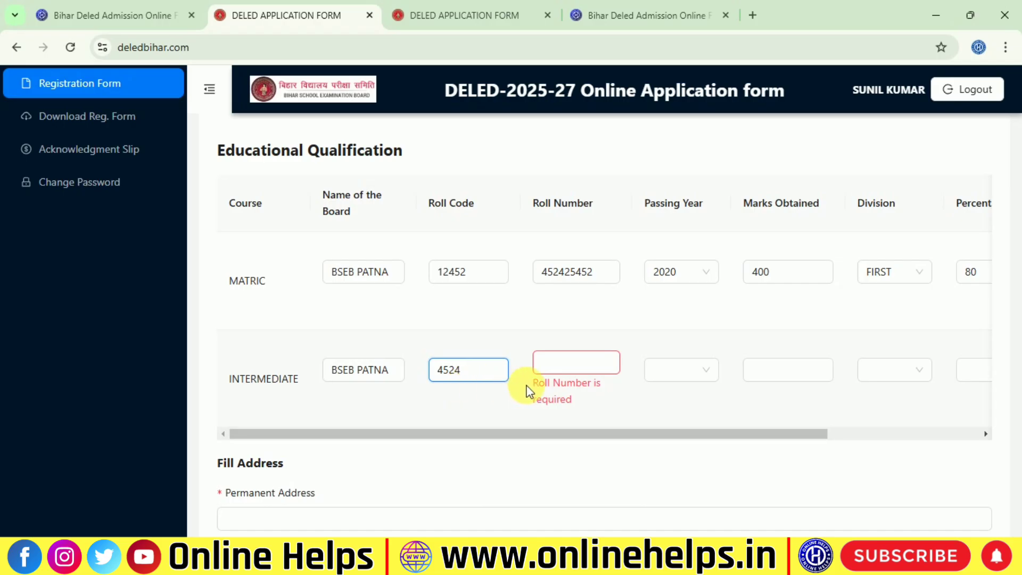
{"action": "left_click", "coordinate": [551, 366]}
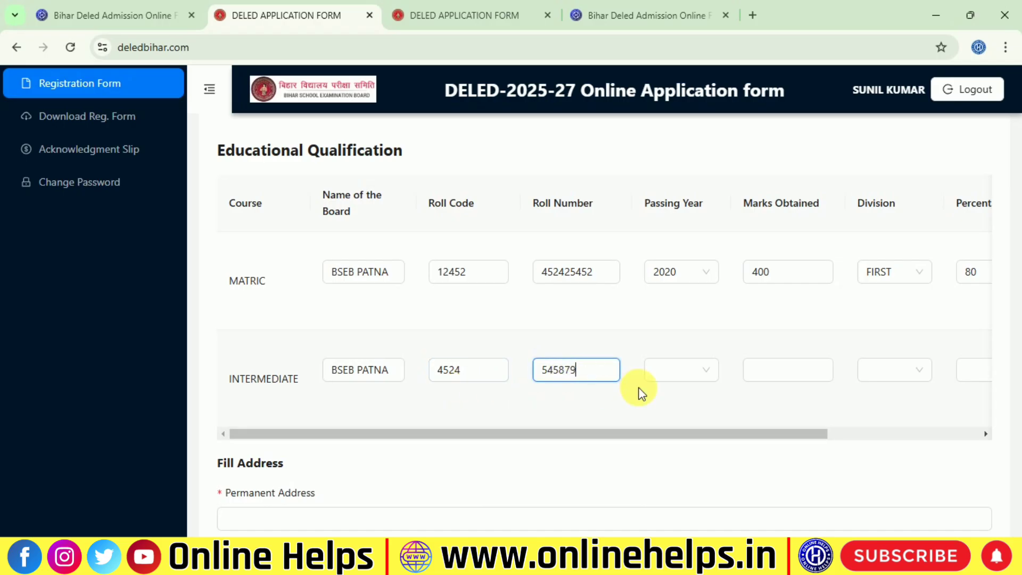
{"action": "left_click", "coordinate": [657, 371]}
{"action": "scroll", "coordinate": [687, 298], "scroll_direction": "down", "scroll_amount": 5}
{"action": "scroll", "coordinate": [694, 284], "scroll_direction": "down", "scroll_amount": 13}
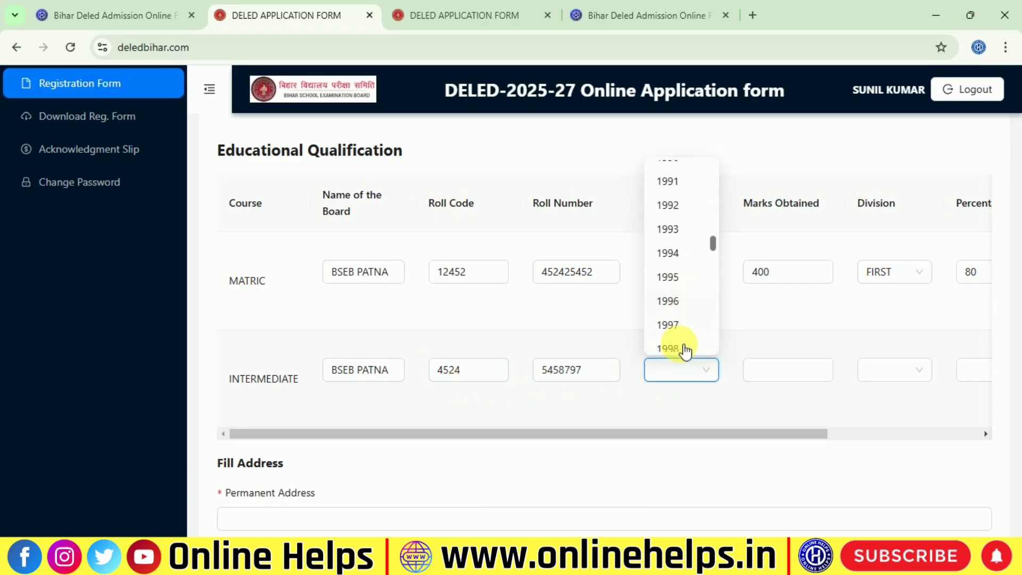
{"action": "scroll", "coordinate": [681, 326], "scroll_direction": "down", "scroll_amount": 4}
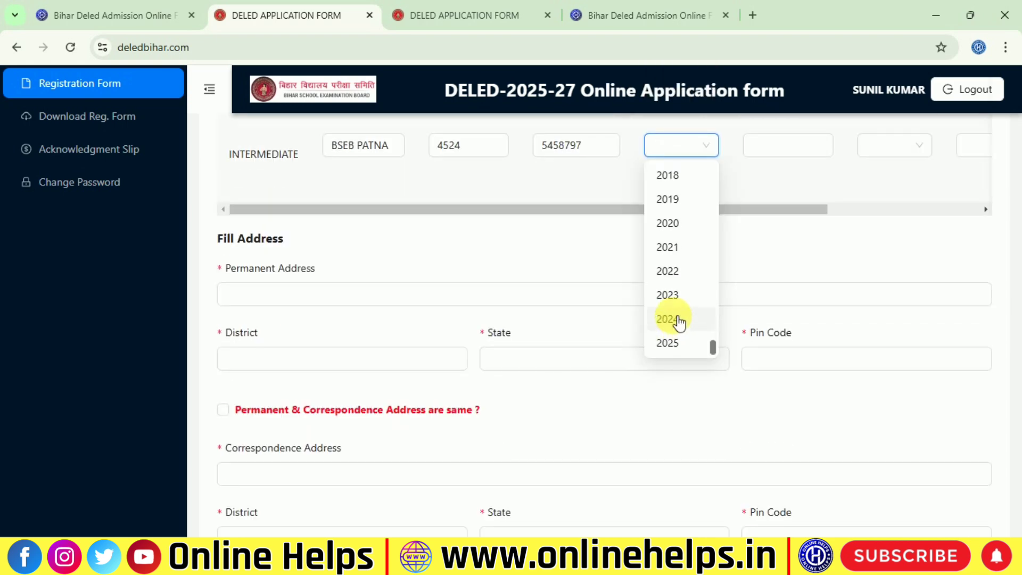
{"action": "scroll", "coordinate": [679, 298], "scroll_direction": "up", "scroll_amount": 3}
{"action": "scroll", "coordinate": [680, 287], "scroll_direction": "down", "scroll_amount": 3}
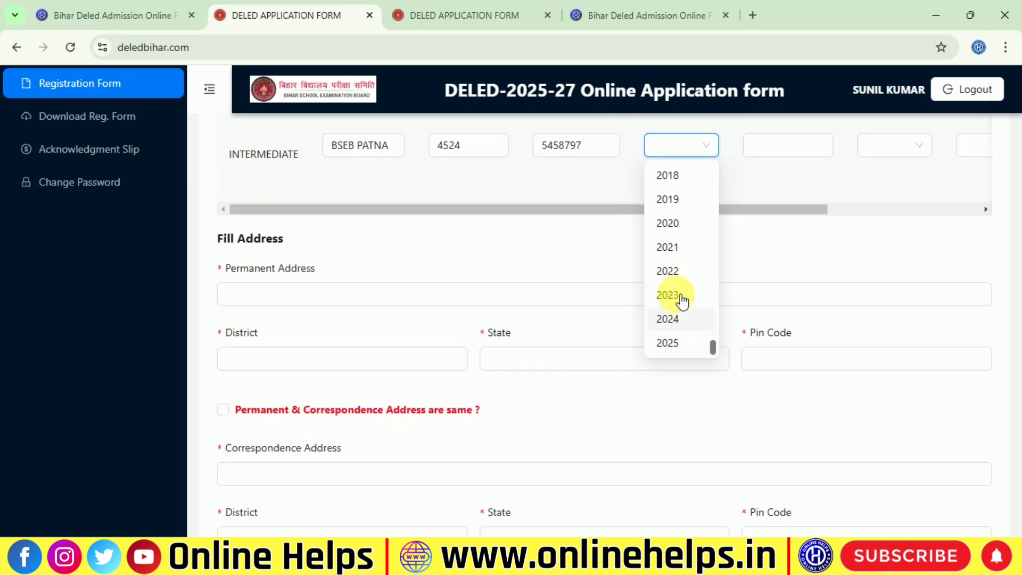
{"action": "left_click", "coordinate": [668, 271]}
{"action": "scroll", "coordinate": [768, 319], "scroll_direction": "up", "scroll_amount": 5}
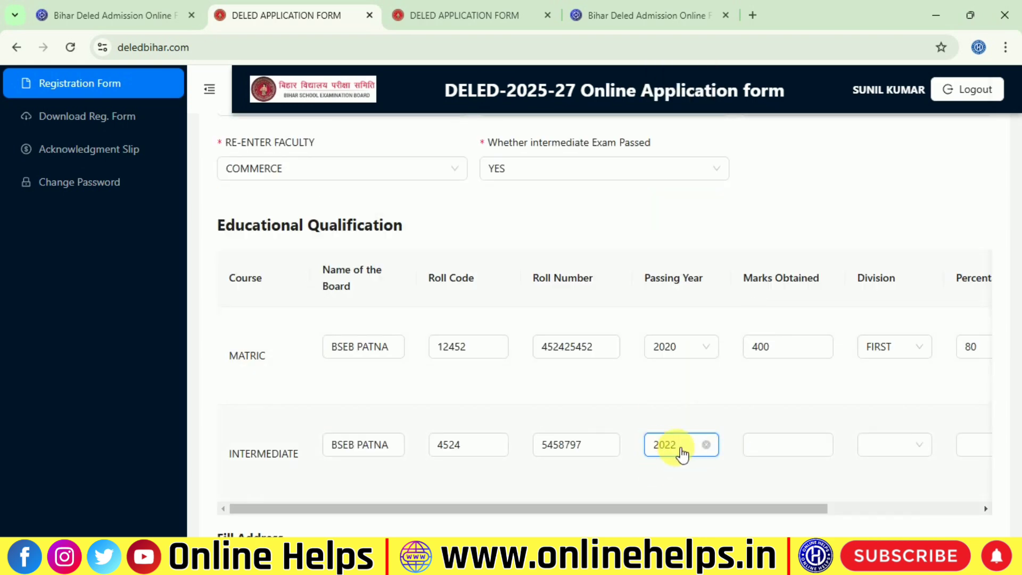
Enter Intermediate marks 400, division FIRST and percentage 80
{"action": "left_click", "coordinate": [762, 445]}
{"action": "scroll", "coordinate": [786, 443], "scroll_direction": "down", "scroll_amount": 1}
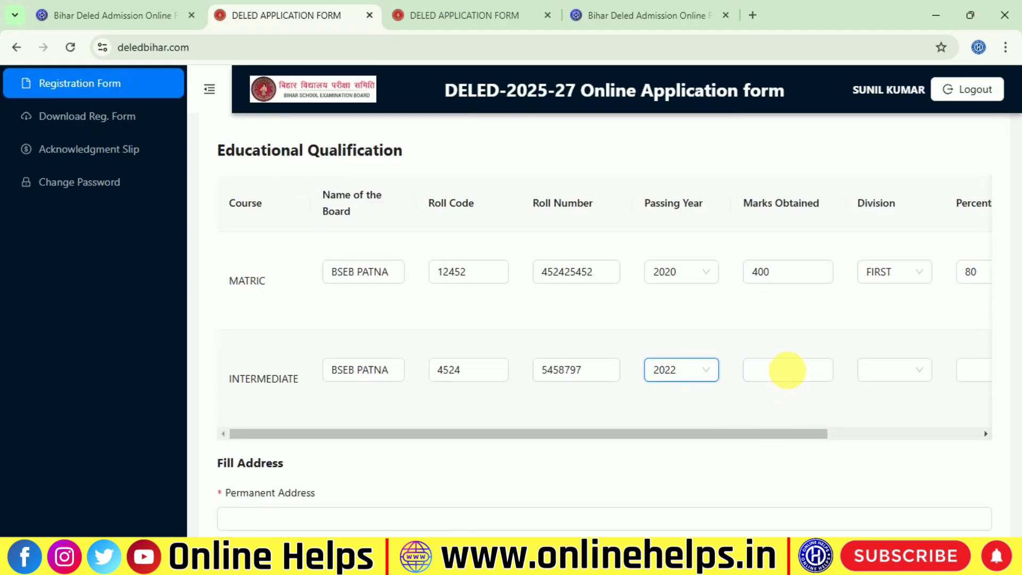
{"action": "left_click", "coordinate": [789, 375]}
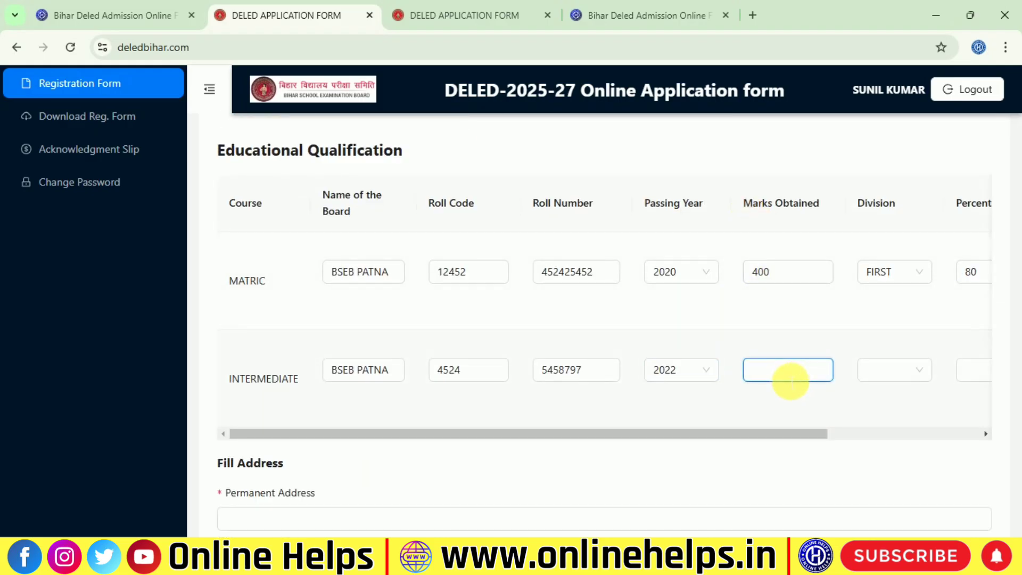
{"action": "type", "text": "4000"}
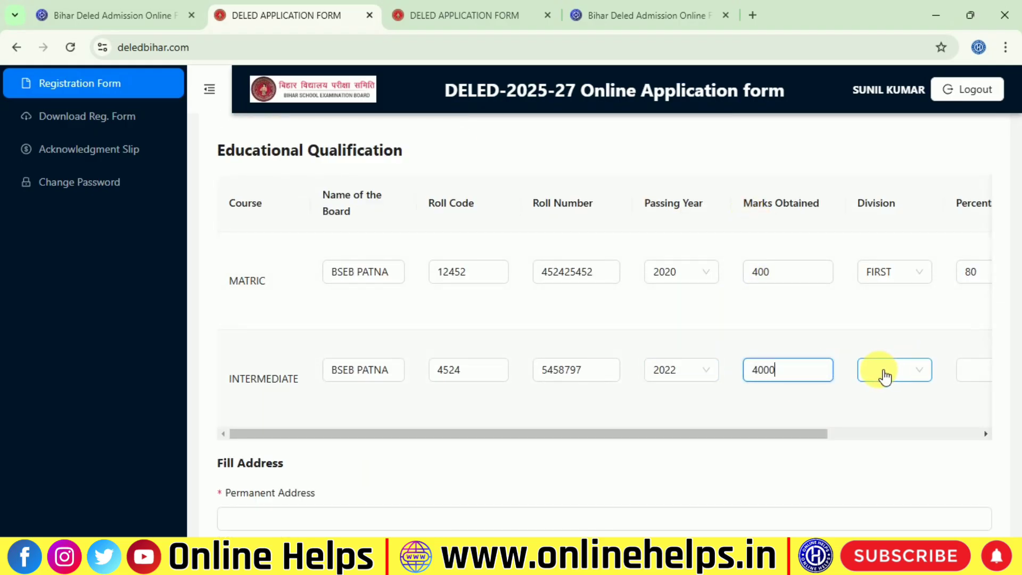
{"action": "left_click", "coordinate": [886, 379]}
{"action": "left_click", "coordinate": [885, 403]}
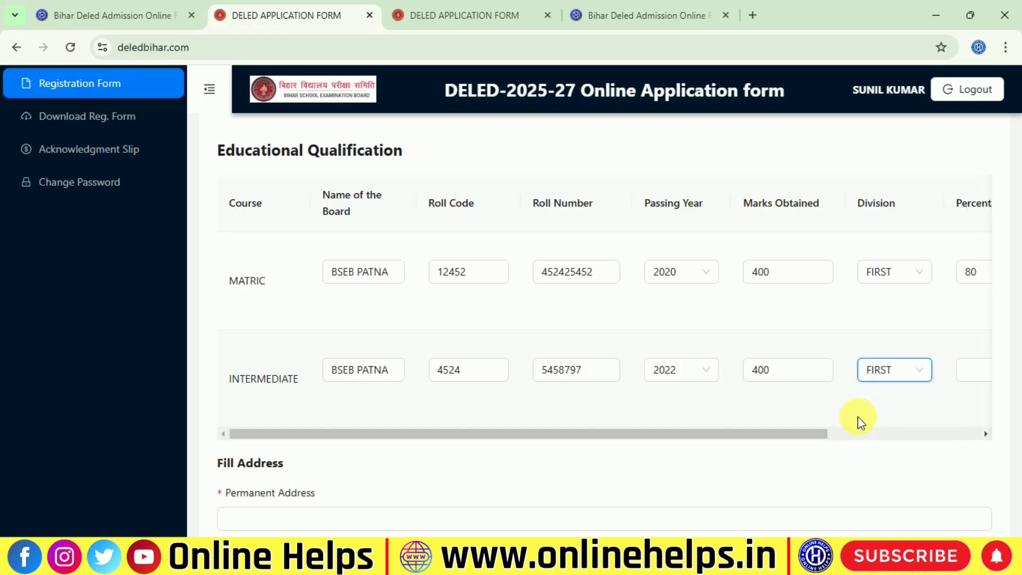
{"action": "left_click_drag", "start_coordinate": [767, 434], "coordinate": [969, 422]}
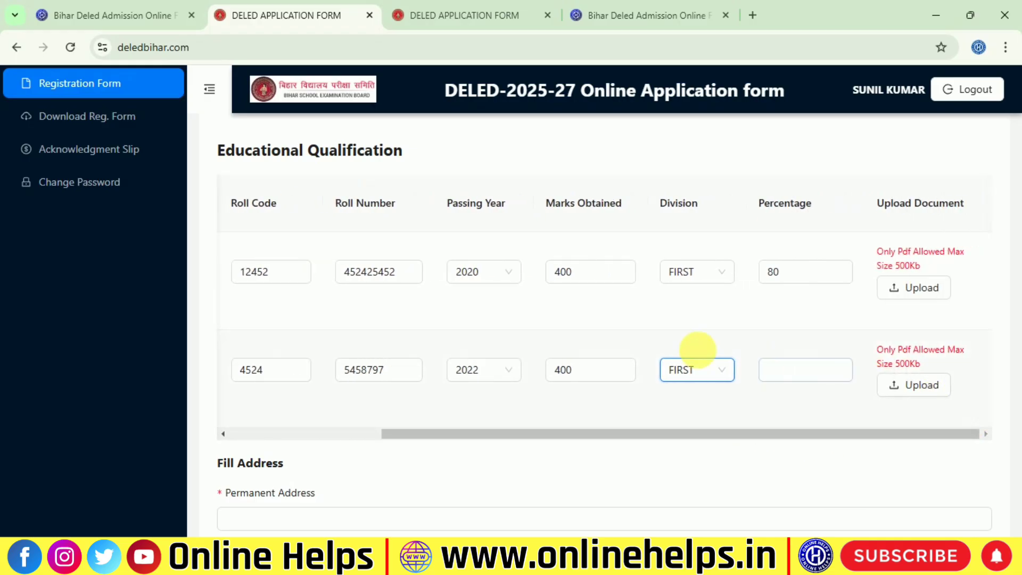
{"action": "left_click", "coordinate": [797, 377]}
{"action": "left_click", "coordinate": [797, 369]}
{"action": "type", "text": "8"}
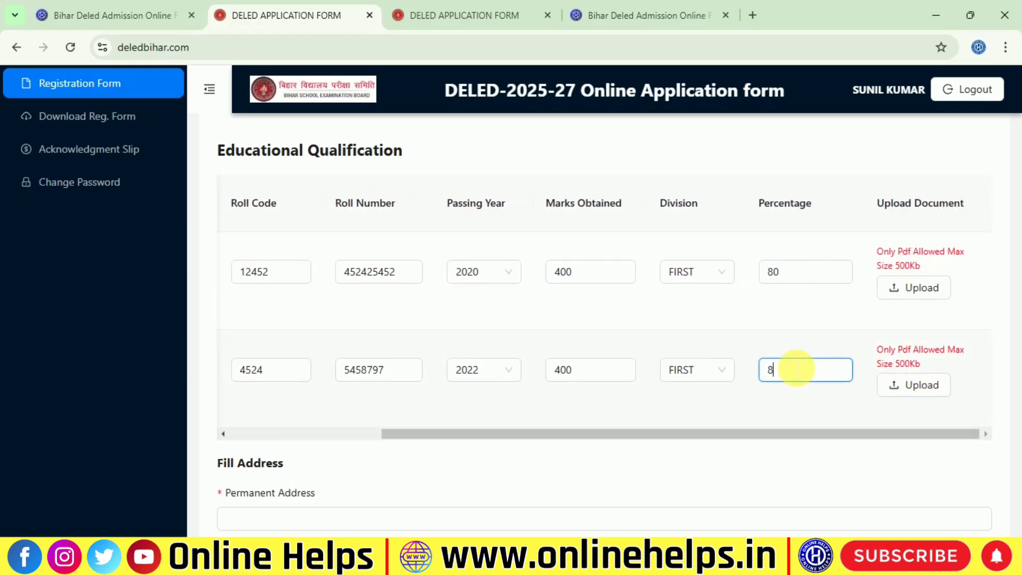
{"action": "type", "text": "0"}
{"action": "scroll", "coordinate": [913, 393], "scroll_direction": "down", "scroll_amount": 1}
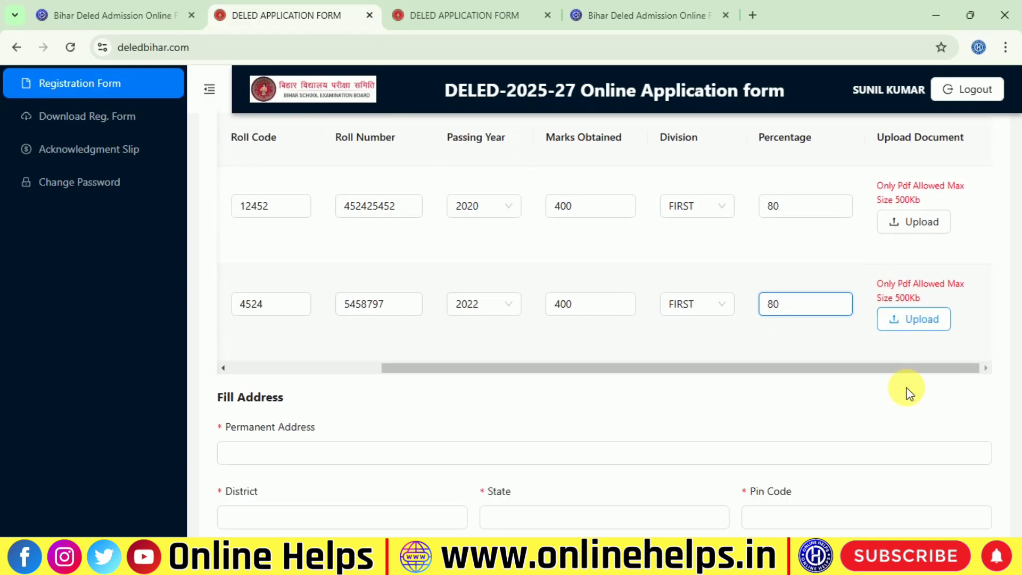
{"action": "scroll", "coordinate": [350, 365], "scroll_direction": "down", "scroll_amount": 3}
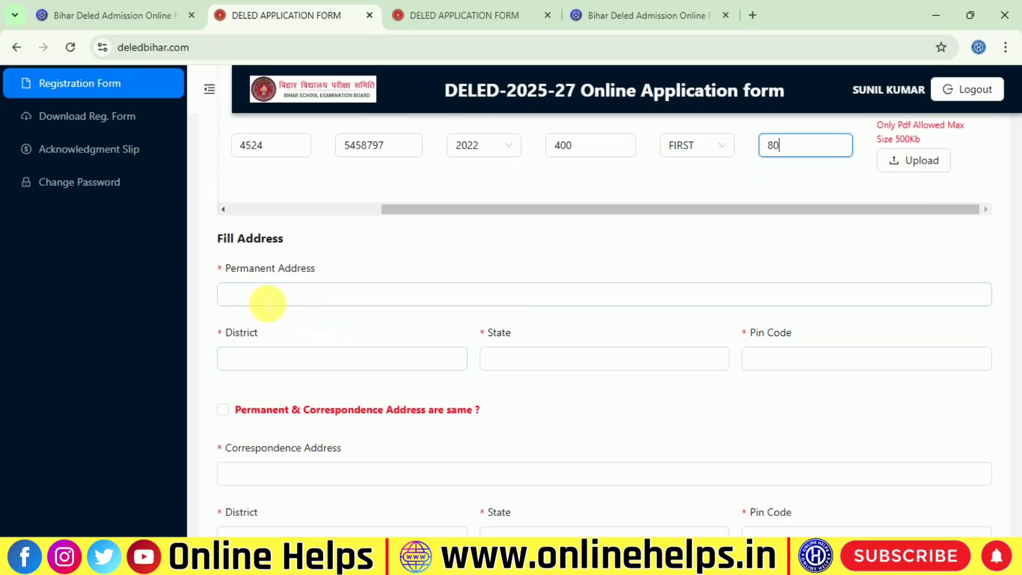
Check saved autofill suggestions for Permanent Address, District, State and Pin Code, leaving them blank
{"action": "left_click", "coordinate": [308, 305]}
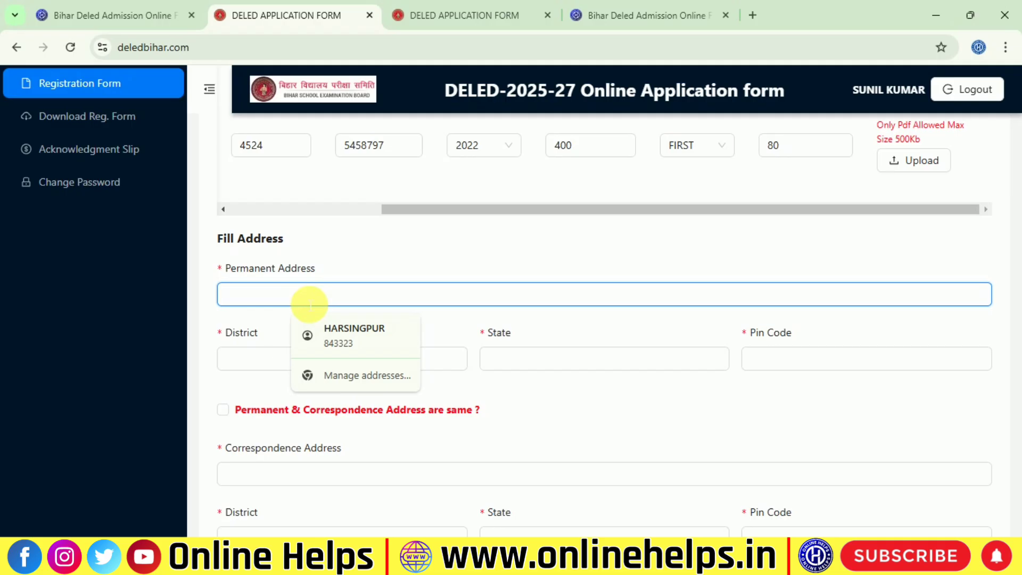
{"action": "key", "text": "ctrl+z"}
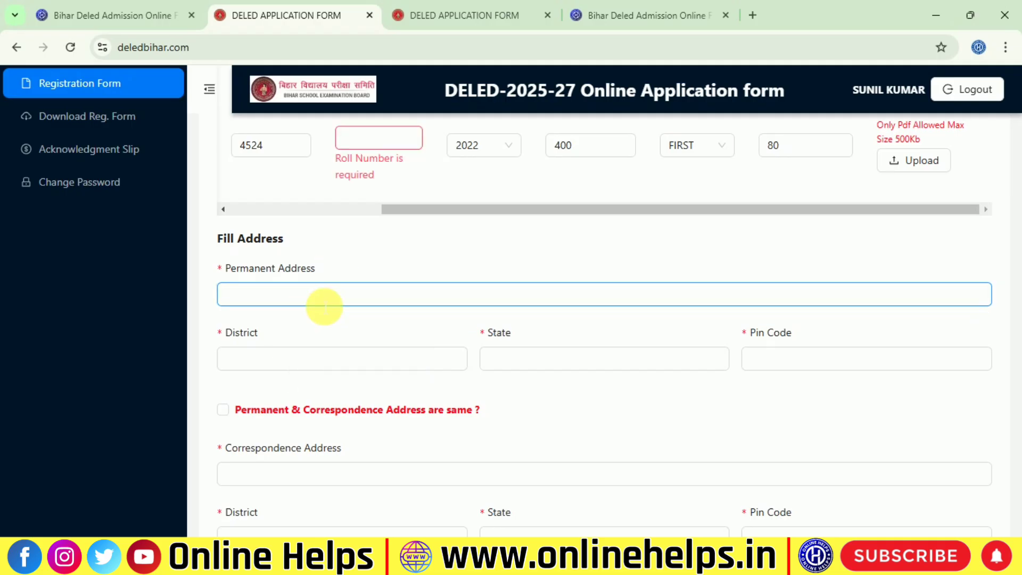
{"action": "left_click", "coordinate": [229, 299]}
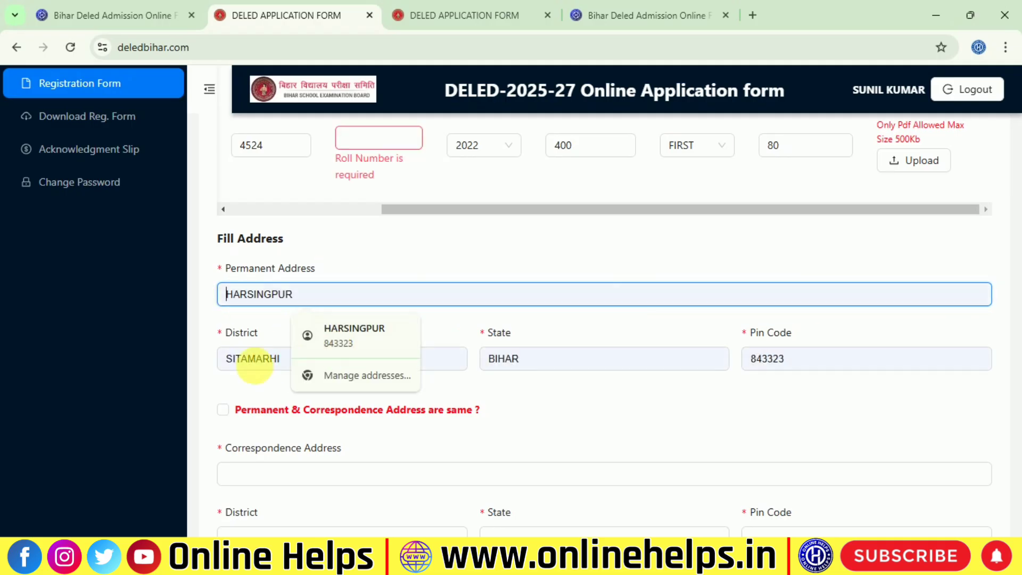
{"action": "left_click", "coordinate": [234, 359]}
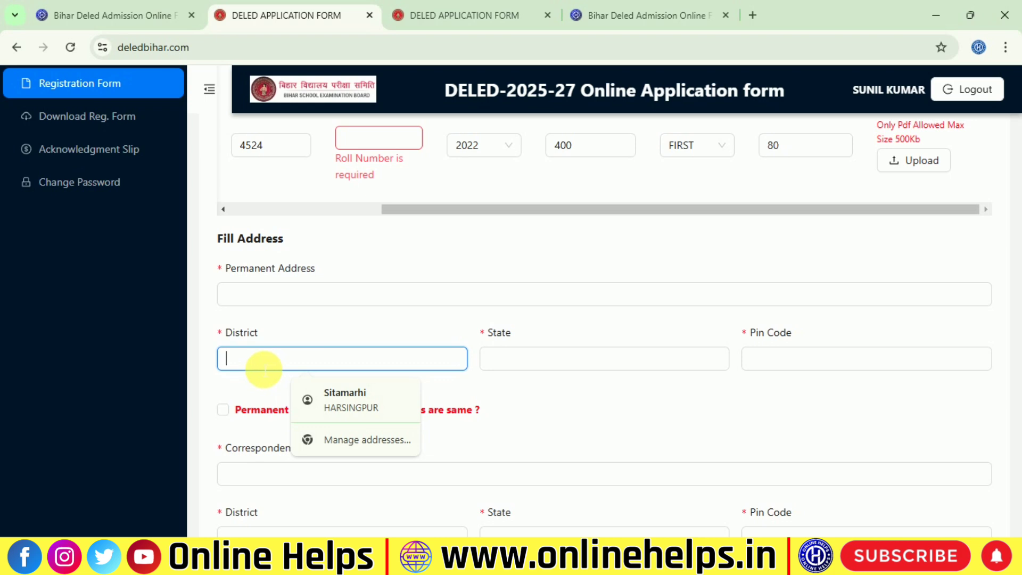
{"action": "left_click", "coordinate": [538, 367]}
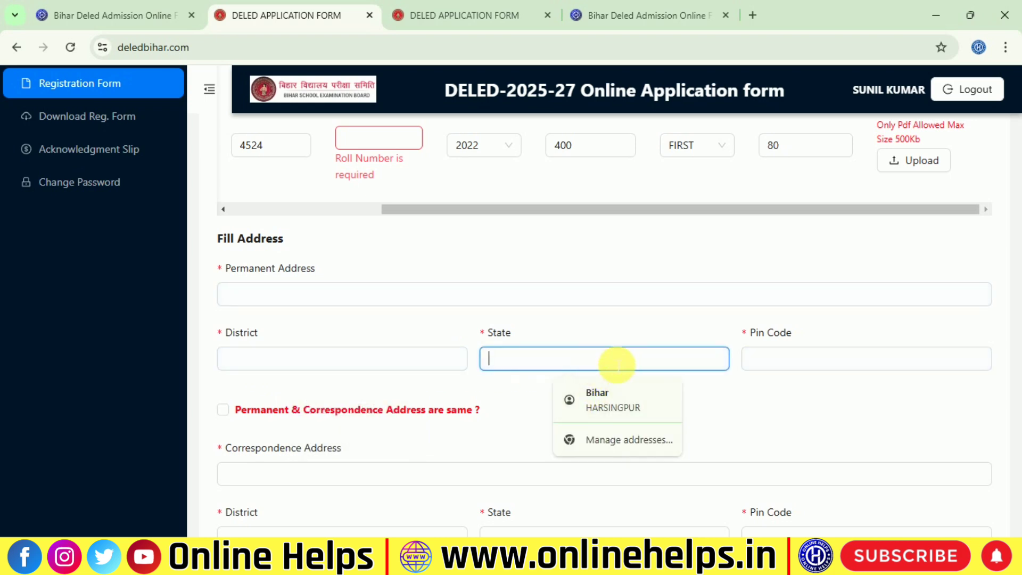
{"action": "left_click", "coordinate": [840, 358]}
{"action": "scroll", "coordinate": [543, 410], "scroll_direction": "down", "scroll_amount": 1}
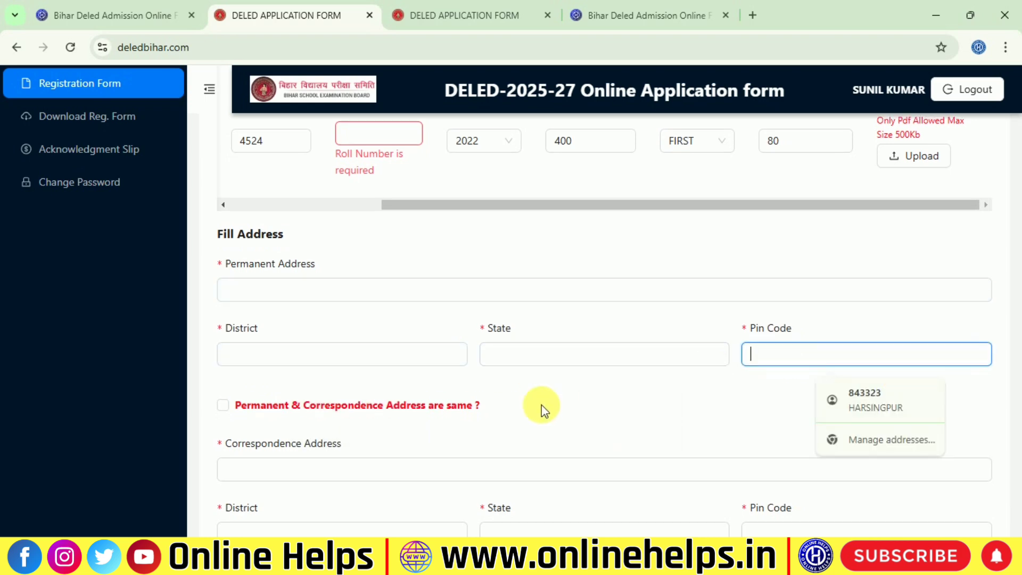
{"action": "scroll", "coordinate": [543, 410], "scroll_direction": "down", "scroll_amount": 1}
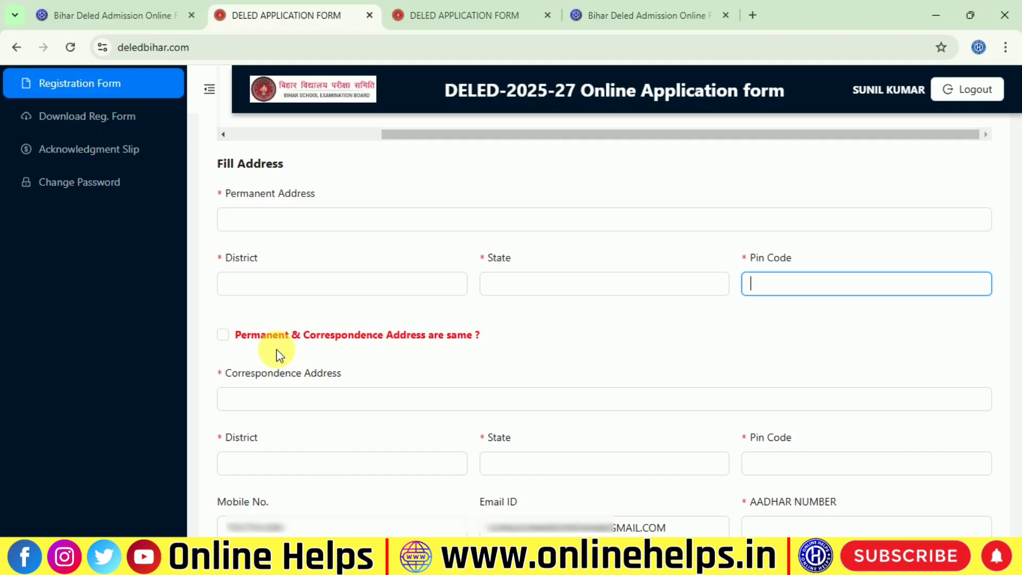
Tick 'Permanent & Correspondence Address are same ?' so the correspondence address matches
{"action": "left_click", "coordinate": [226, 339]}
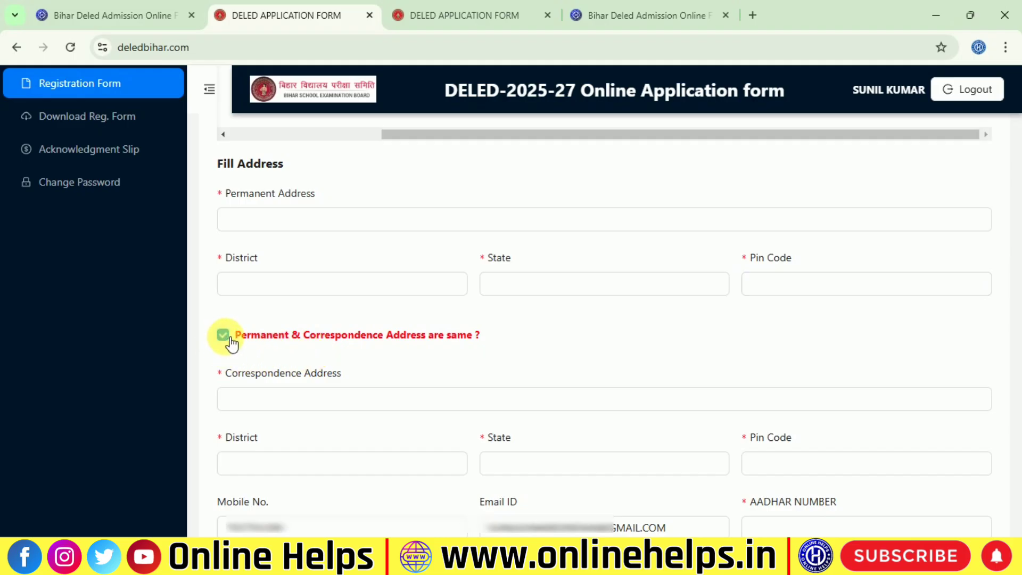
{"action": "left_click", "coordinate": [224, 338]}
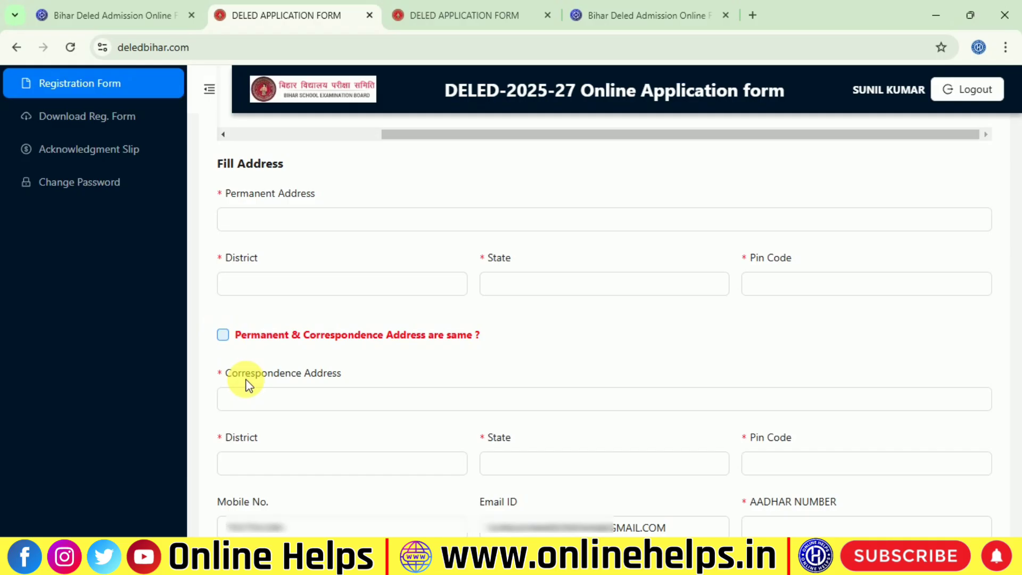
{"action": "left_click", "coordinate": [223, 341]}
{"action": "left_click", "coordinate": [275, 398]}
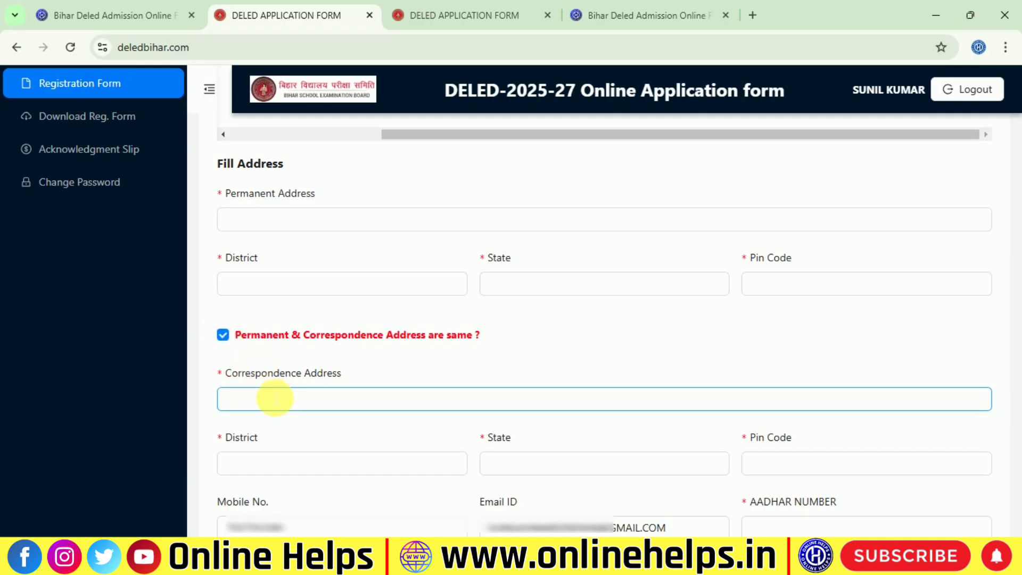
{"action": "scroll", "coordinate": [276, 398], "scroll_direction": "down", "scroll_amount": 3}
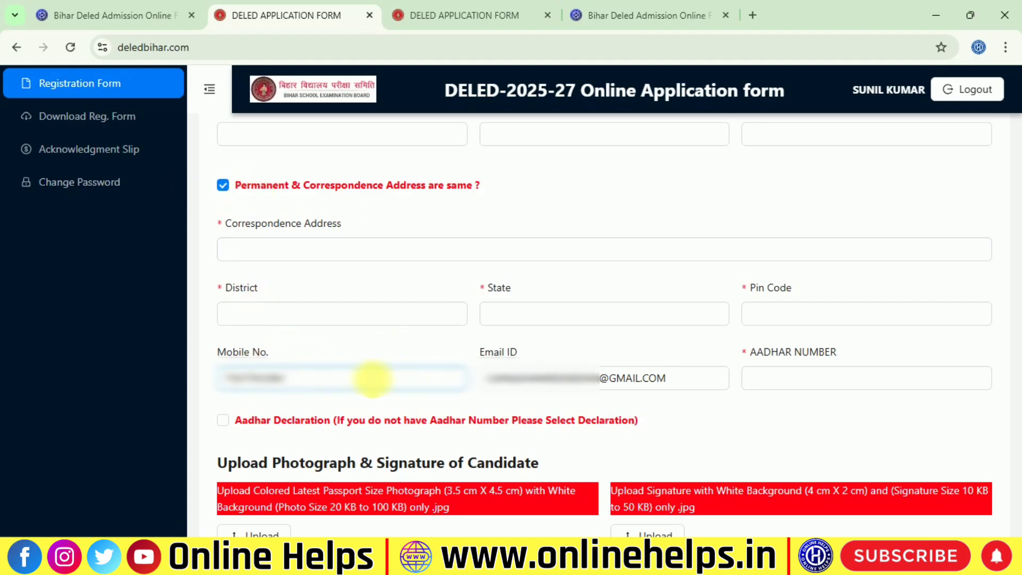
Enter the candidate's 12-digit Aadhaar number in the AADHAR NUMBER field
{"action": "left_click", "coordinate": [909, 378]}
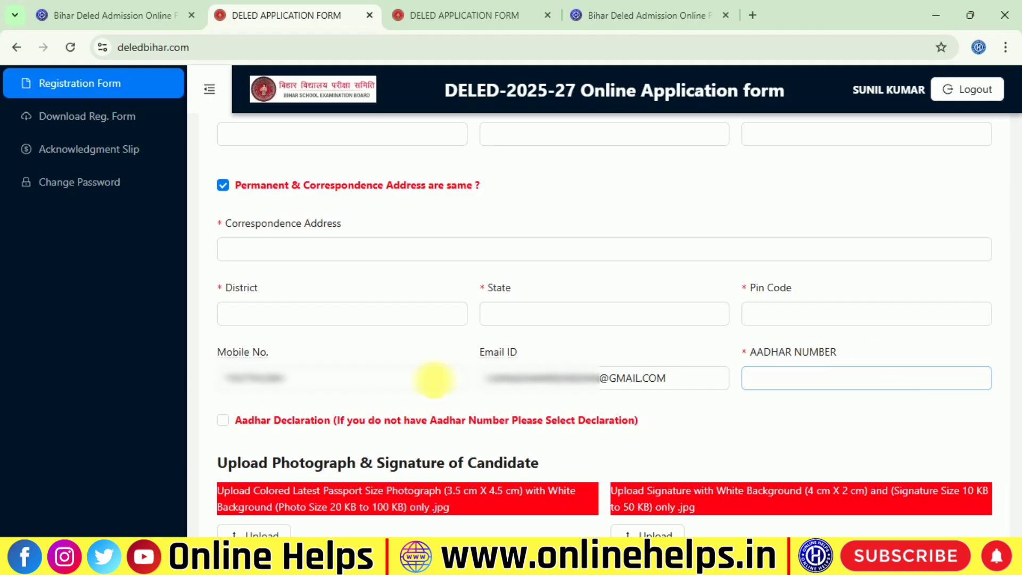
{"action": "left_click", "coordinate": [761, 378]}
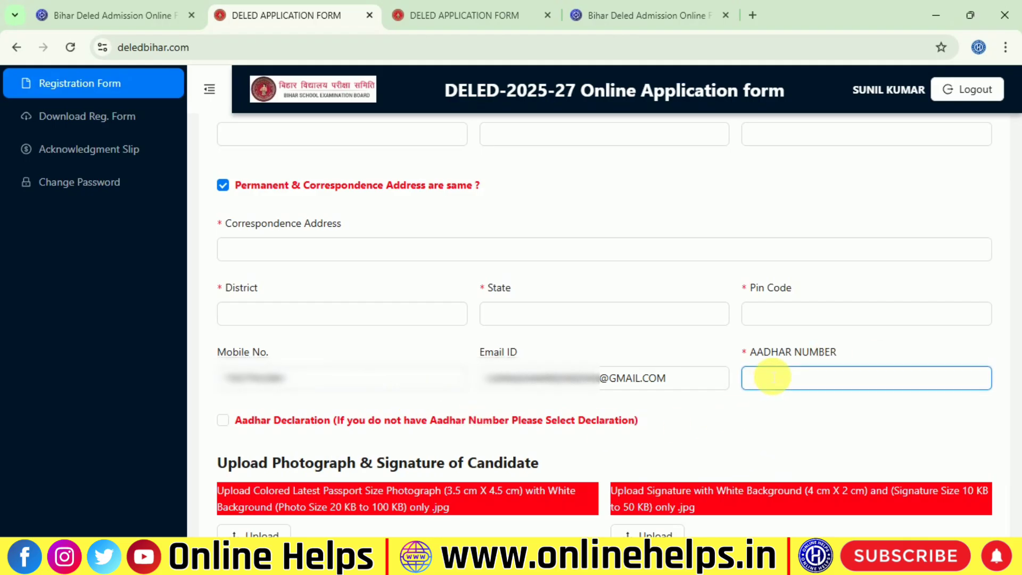
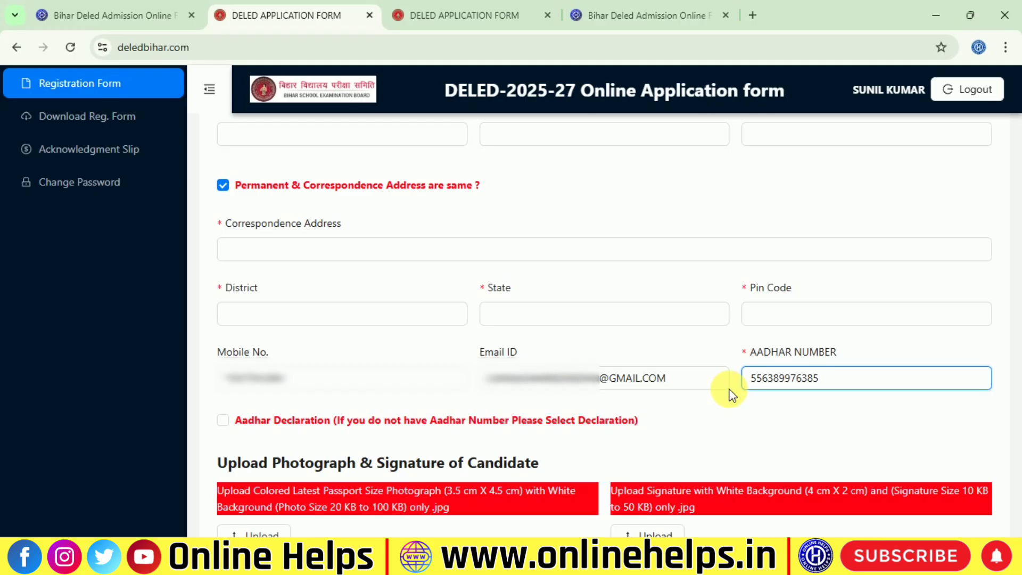
{"action": "scroll", "coordinate": [732, 395], "scroll_direction": "down", "scroll_amount": 3}
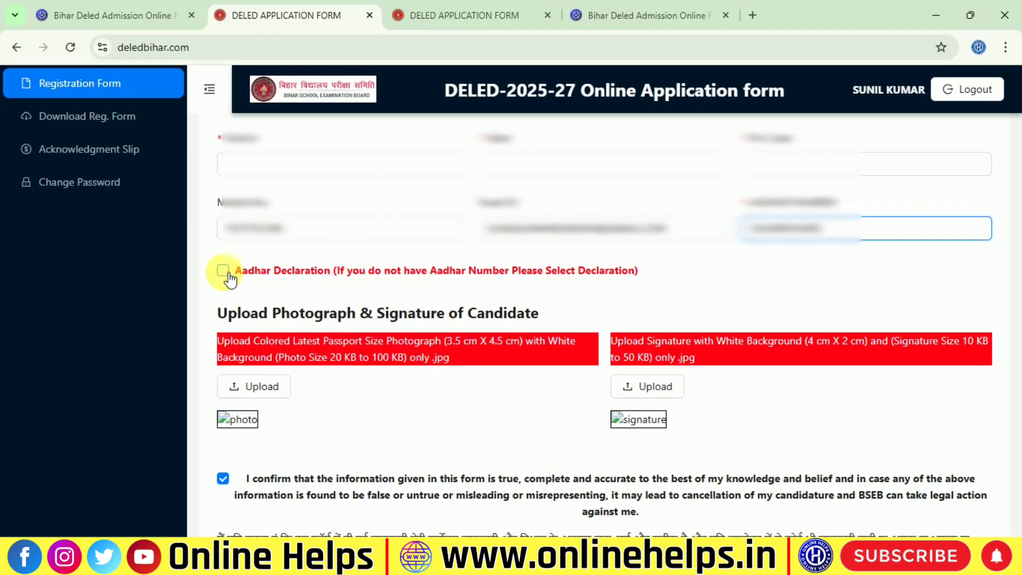
{"action": "left_click", "coordinate": [652, 275]}
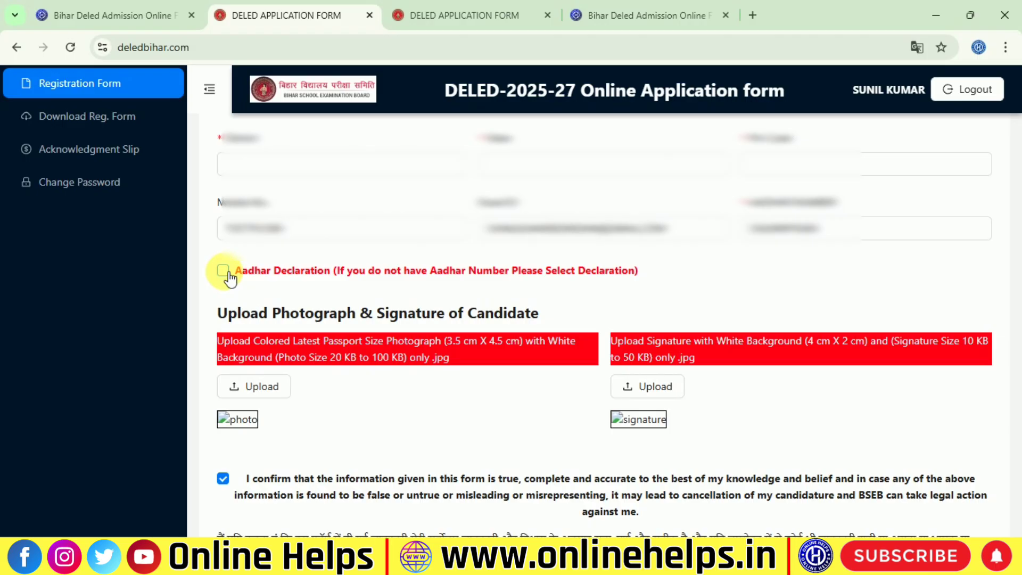
{"action": "left_click", "coordinate": [836, 228]}
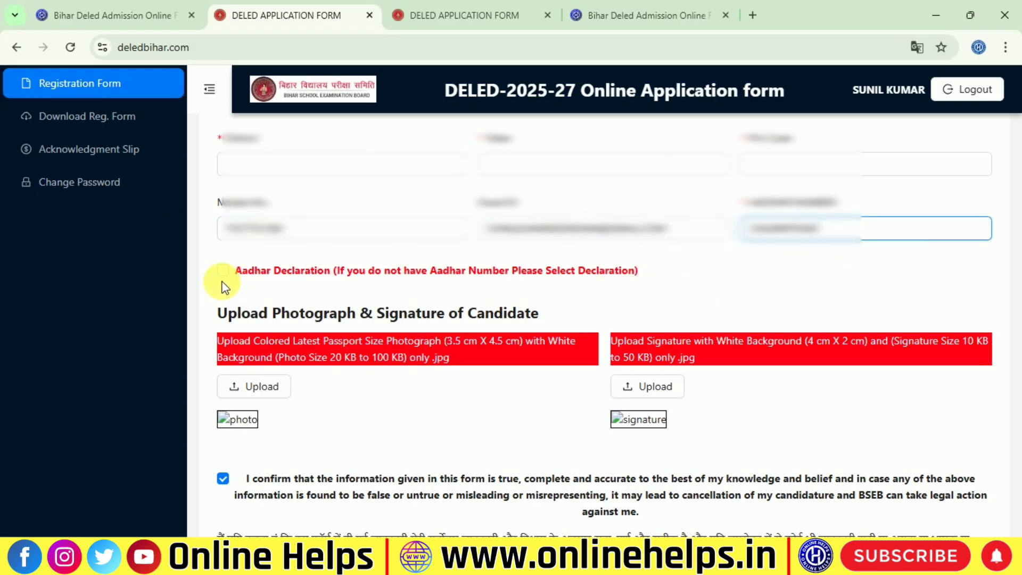
{"action": "scroll", "coordinate": [223, 287], "scroll_direction": "down", "scroll_amount": 1}
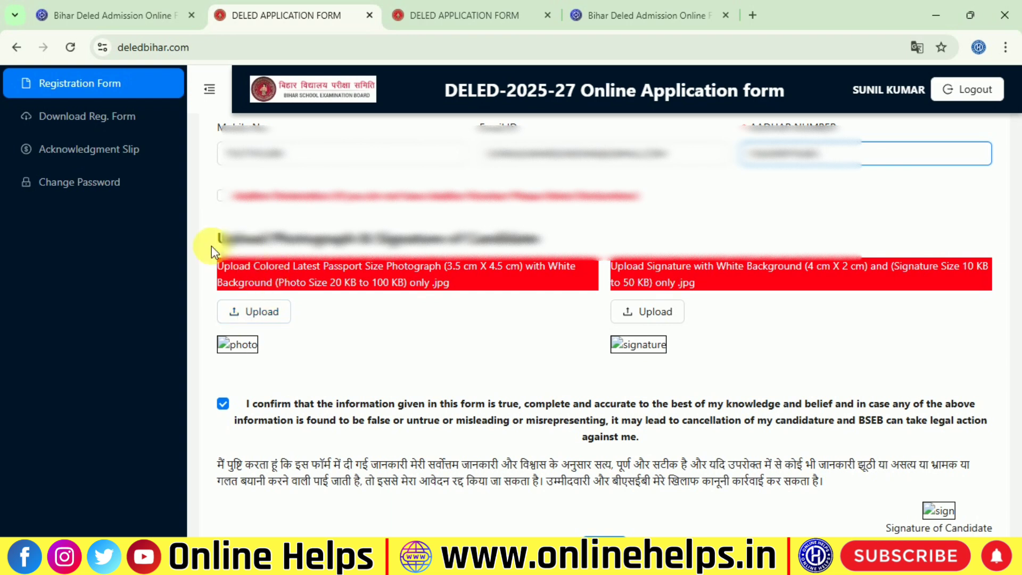
{"action": "left_click_drag", "start_coordinate": [212, 246], "coordinate": [567, 239]}
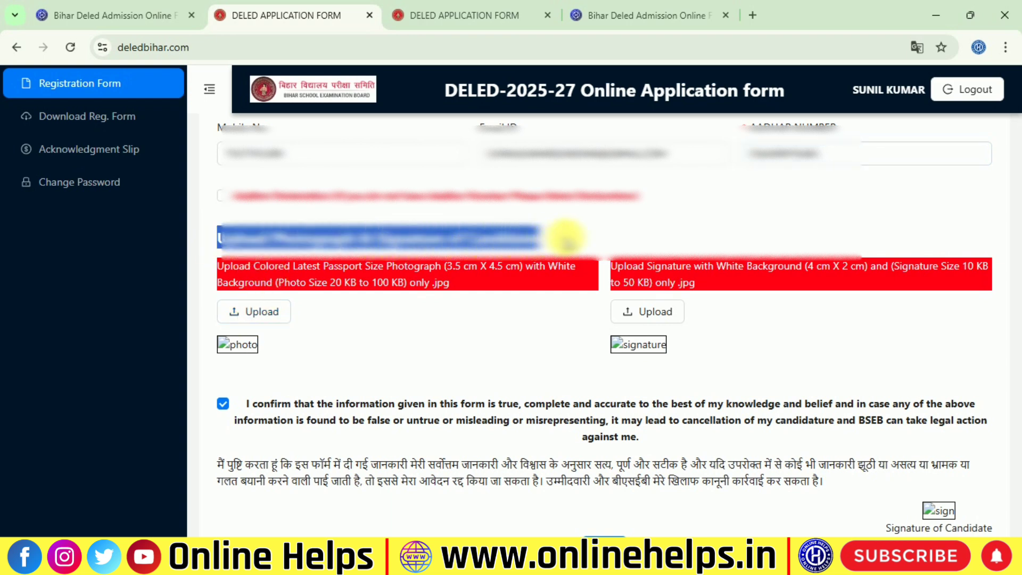
{"action": "left_click", "coordinate": [392, 296]}
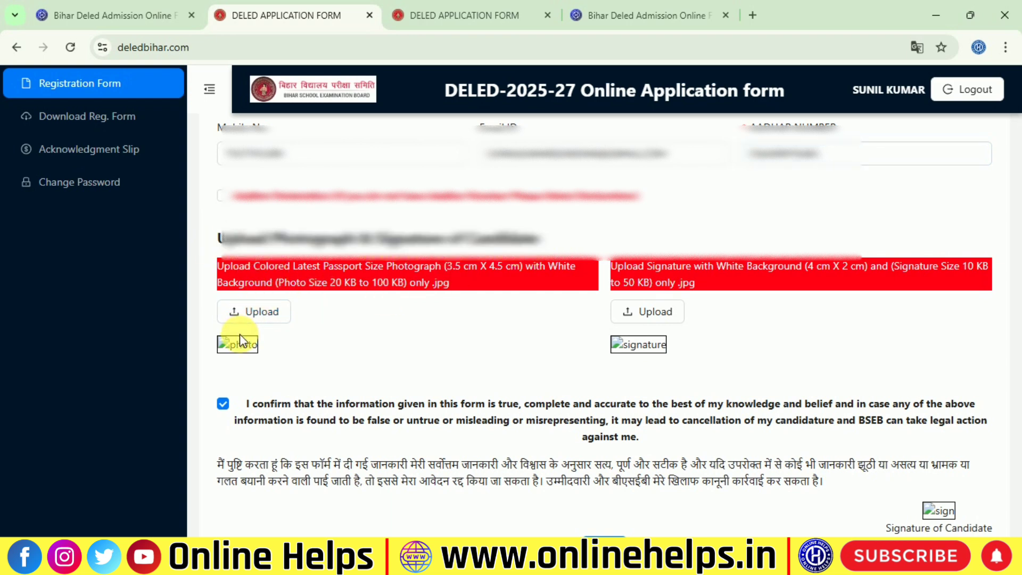
{"action": "left_click_drag", "start_coordinate": [322, 283], "coordinate": [414, 290]}
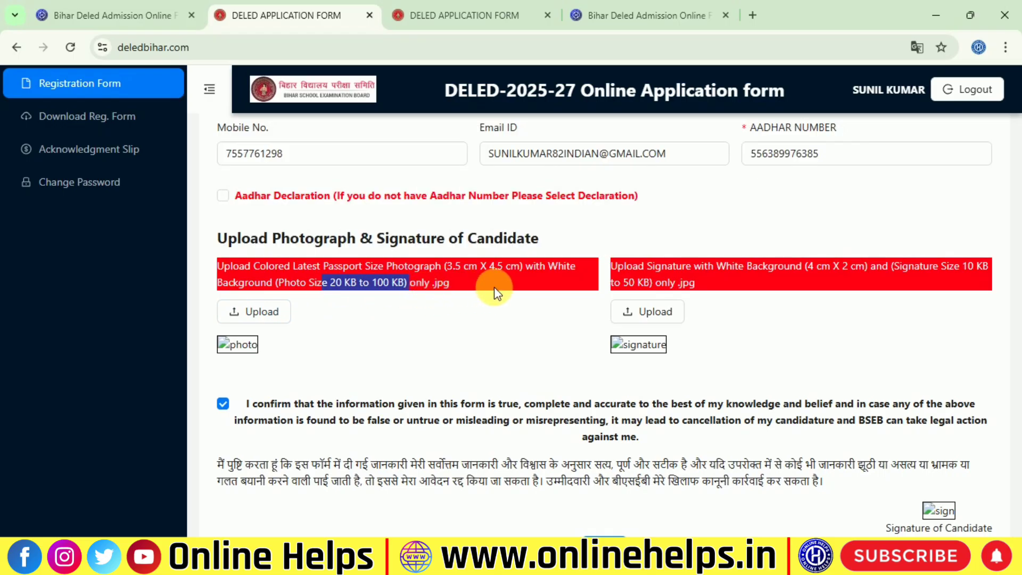
{"action": "left_click_drag", "start_coordinate": [496, 287], "coordinate": [400, 289]}
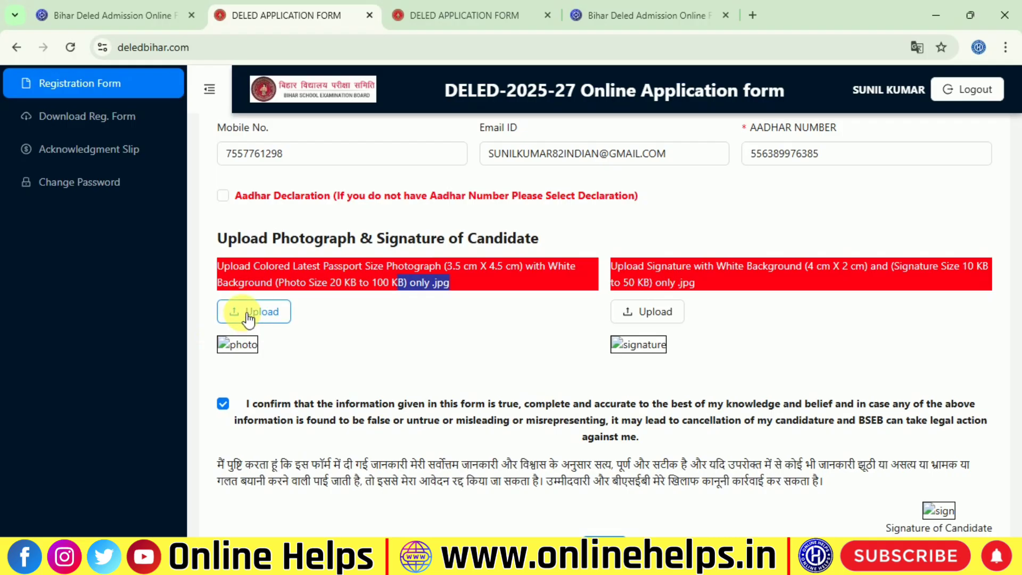
Open and cancel the photo picker, then highlight the .jpg-only and white-background requirements
{"action": "left_click", "coordinate": [248, 313]}
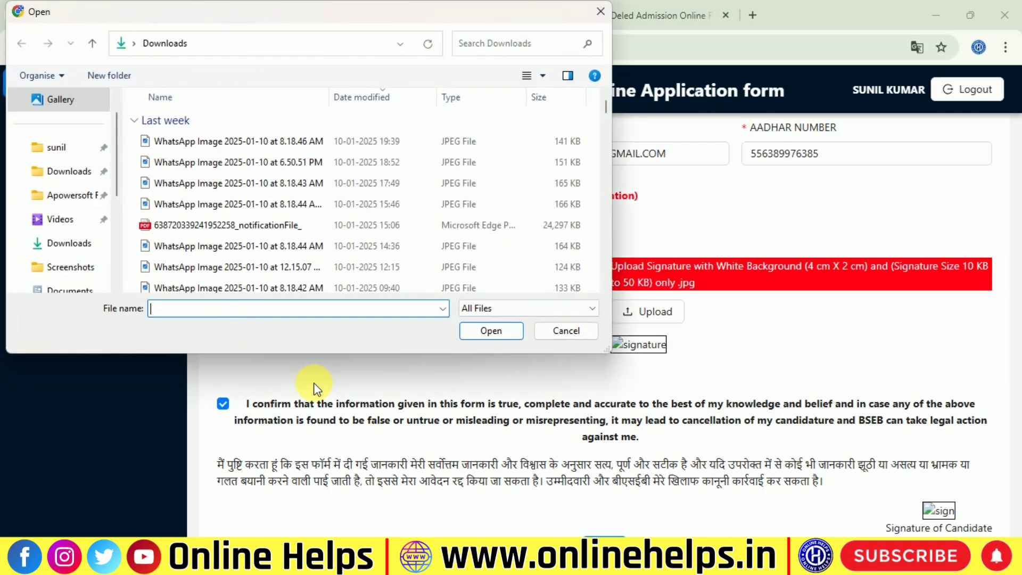
{"action": "left_click", "coordinate": [583, 329]}
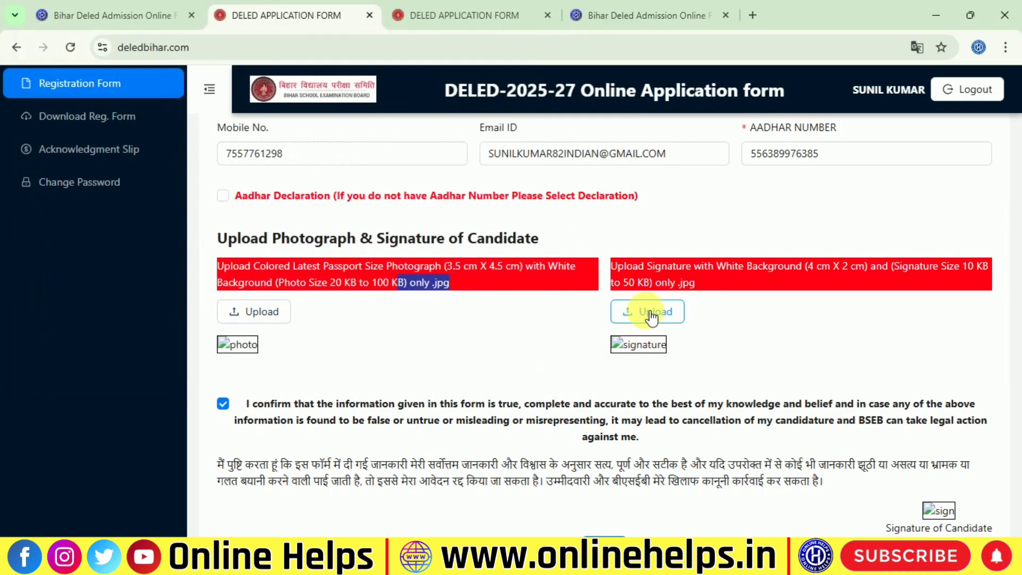
{"action": "left_click", "coordinate": [972, 272]}
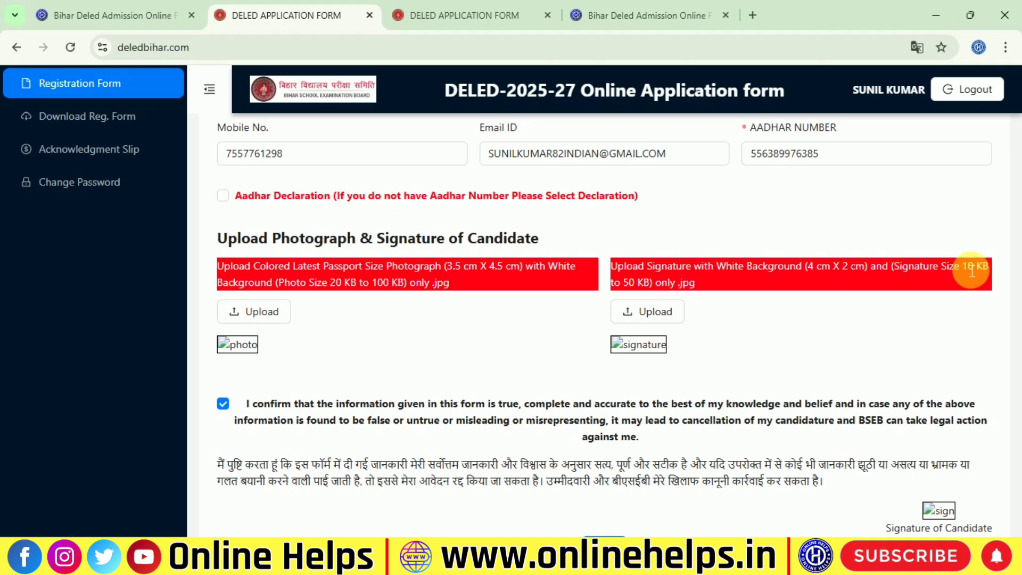
{"action": "left_click_drag", "start_coordinate": [972, 272], "coordinate": [660, 288]}
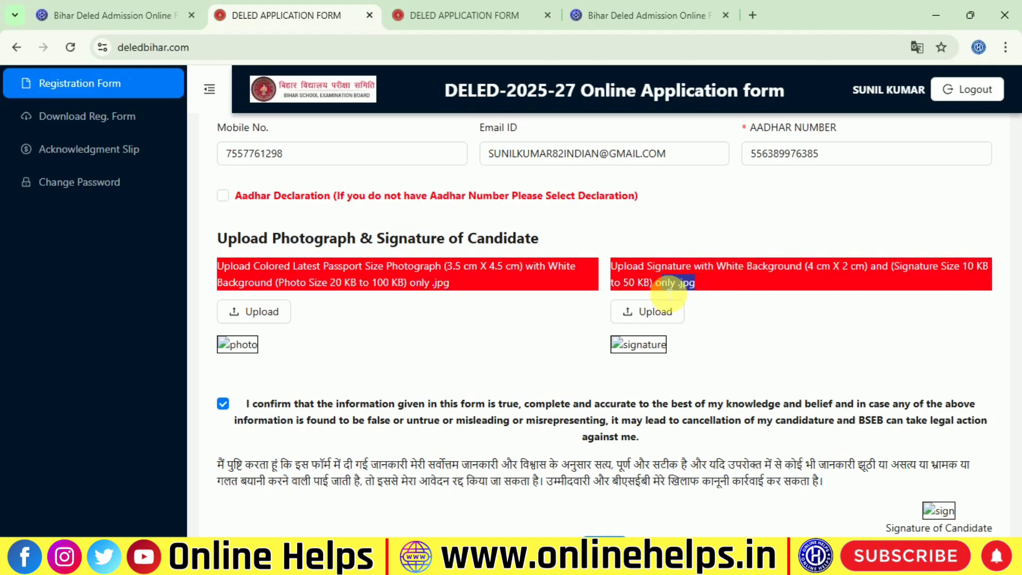
{"action": "scroll", "coordinate": [639, 296], "scroll_direction": "down", "scroll_amount": 1}
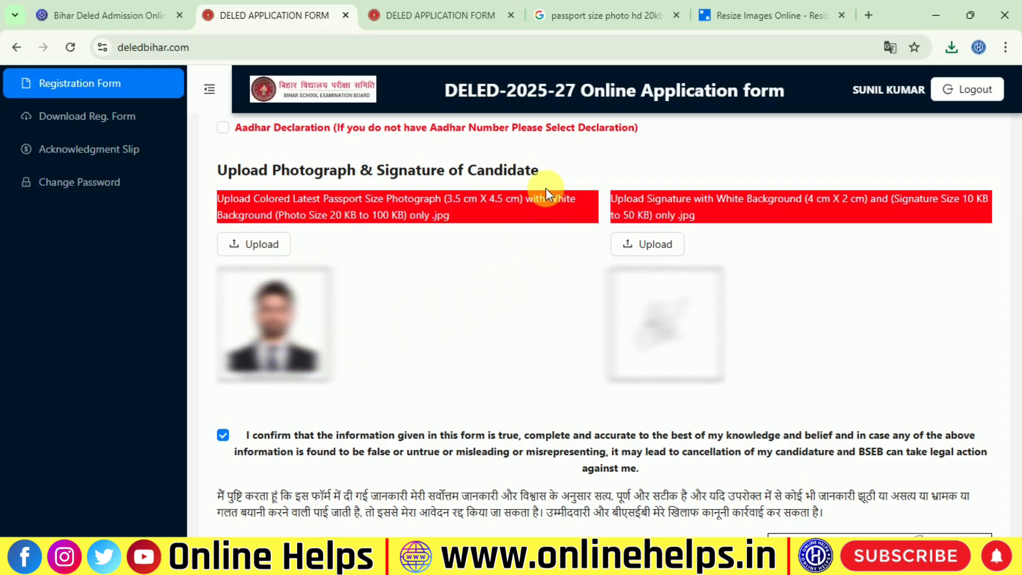
{"action": "left_click_drag", "start_coordinate": [549, 202], "coordinate": [580, 204]}
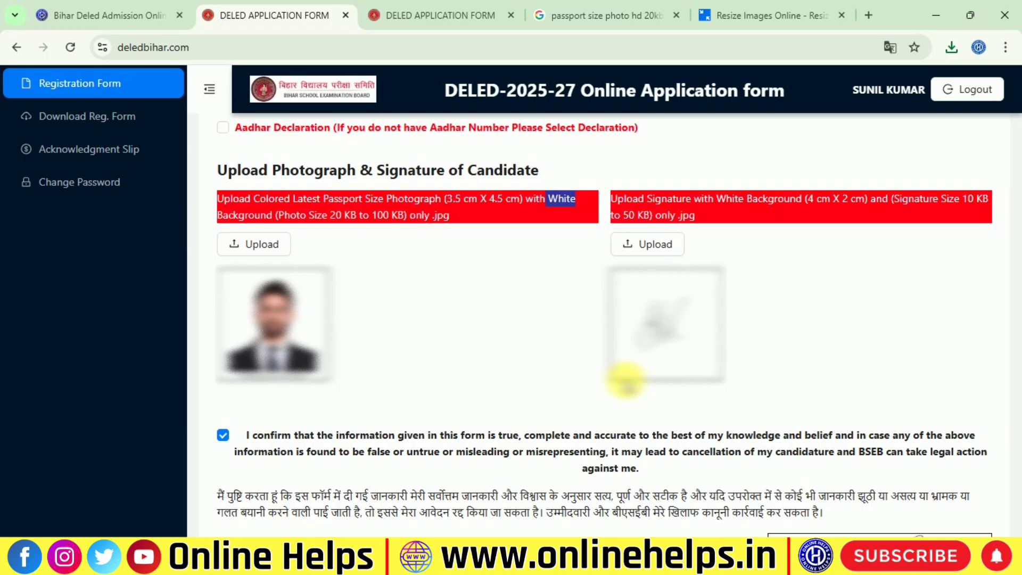
{"action": "scroll", "coordinate": [625, 379], "scroll_direction": "down", "scroll_amount": 3}
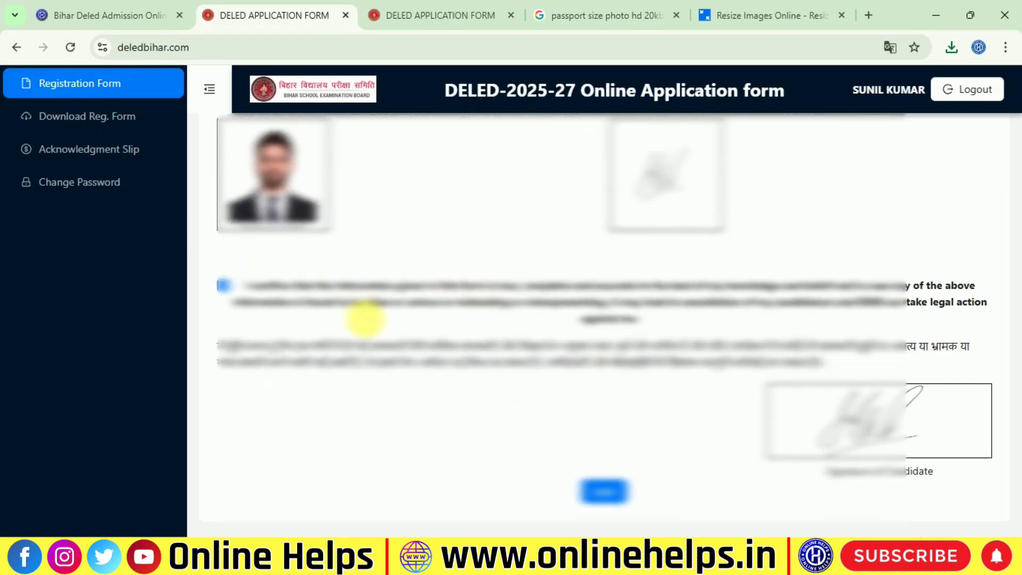
Save the application, dismissing Chrome's address prompt, then preview the registration form to the bottom
{"action": "left_click", "coordinate": [602, 492]}
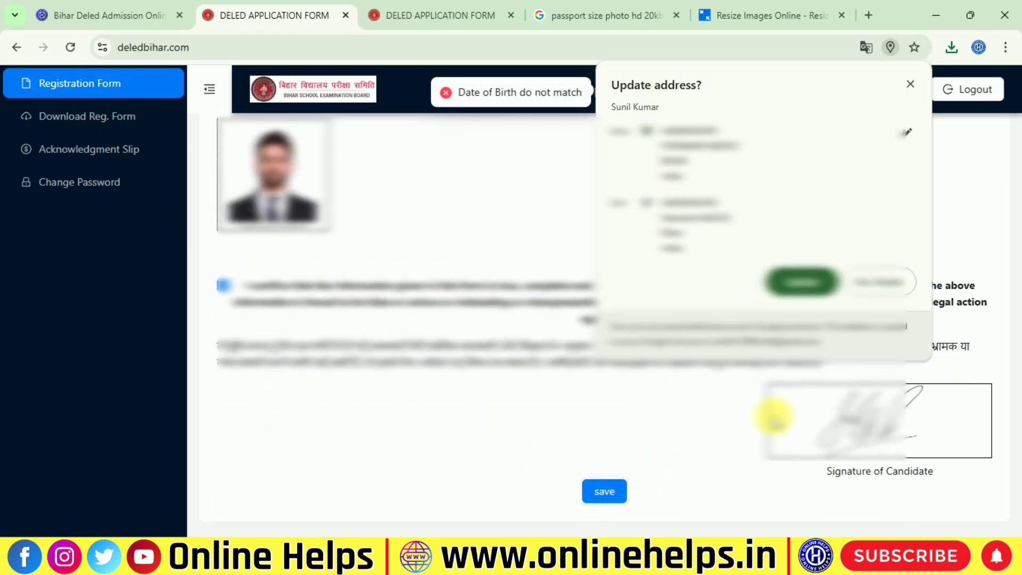
{"action": "left_click", "coordinate": [876, 282]}
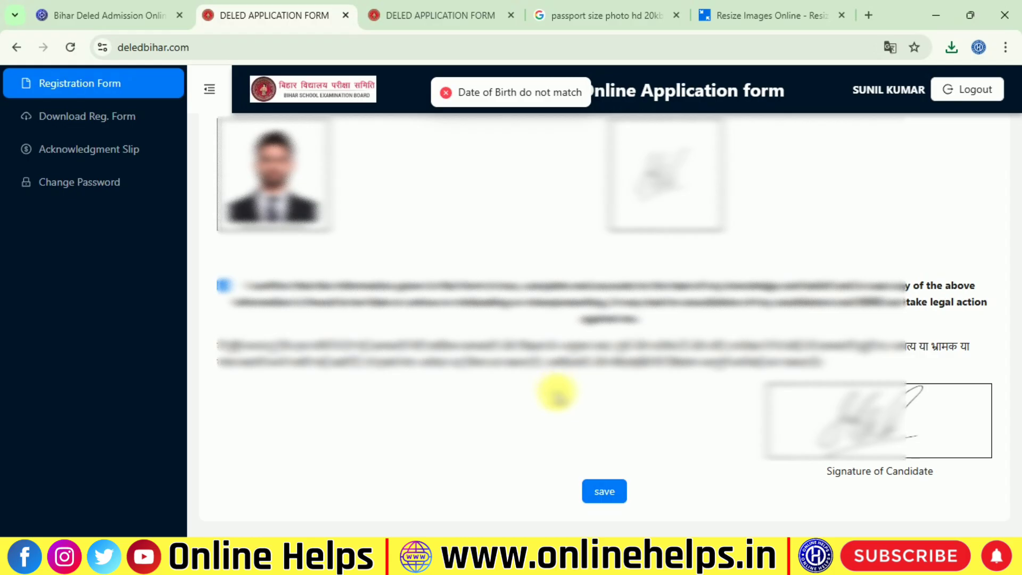
{"action": "left_click", "coordinate": [604, 493]}
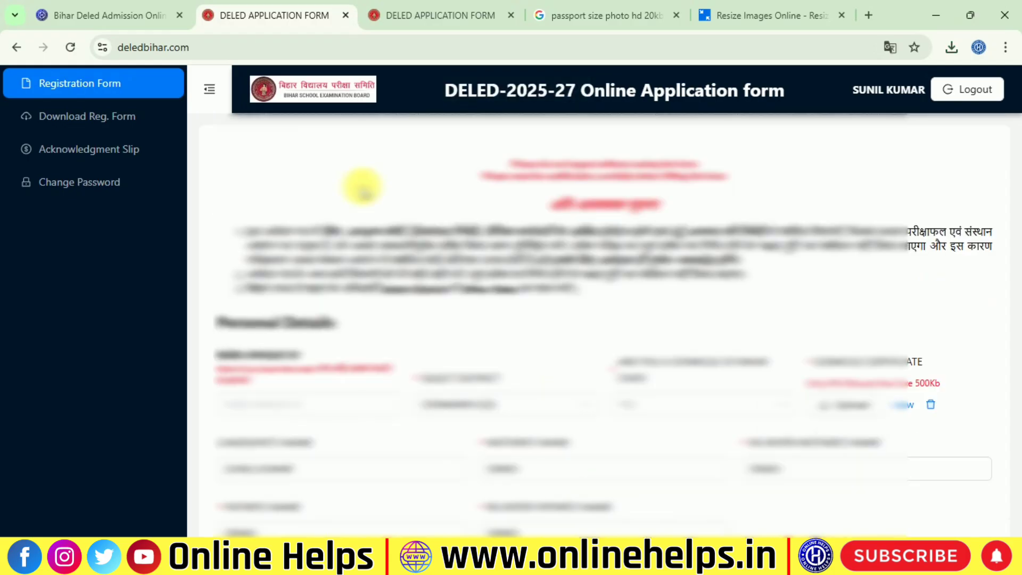
{"action": "left_click", "coordinate": [70, 122]}
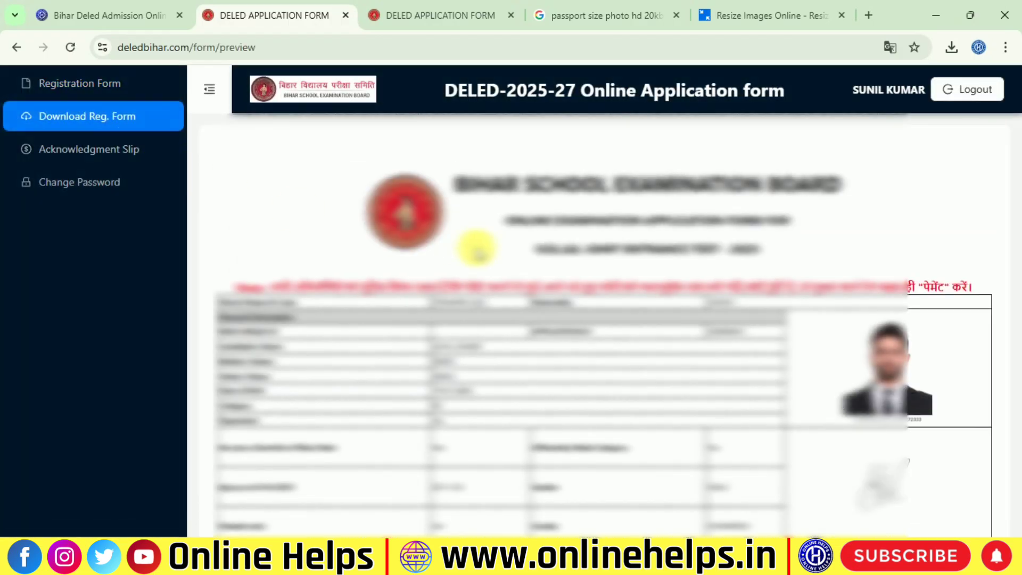
{"action": "scroll", "coordinate": [477, 252], "scroll_direction": "down", "scroll_amount": 10}
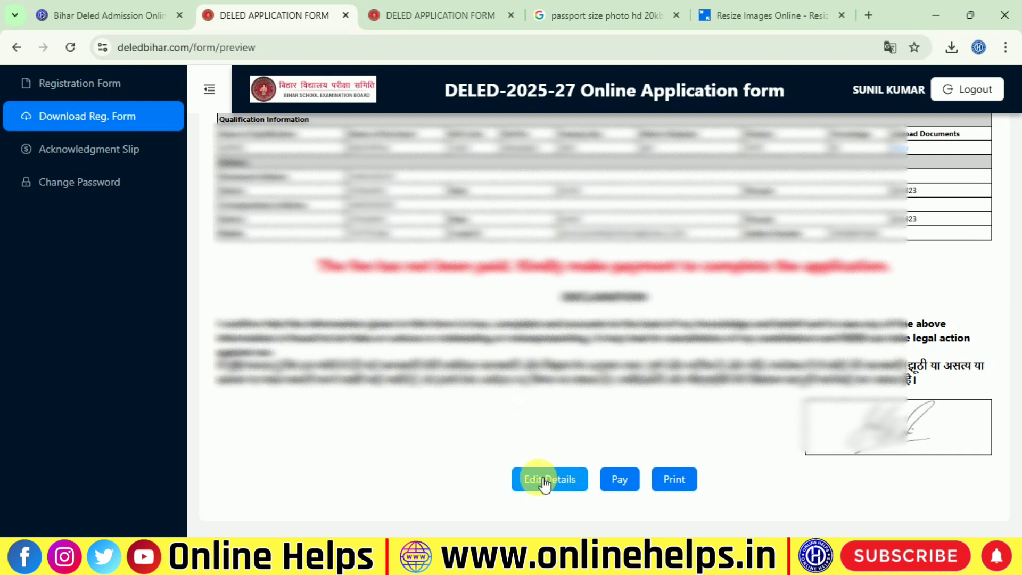
Go from the preview to the registration fee page and choose Pay via SabPaisa
{"action": "left_click", "coordinate": [620, 487]}
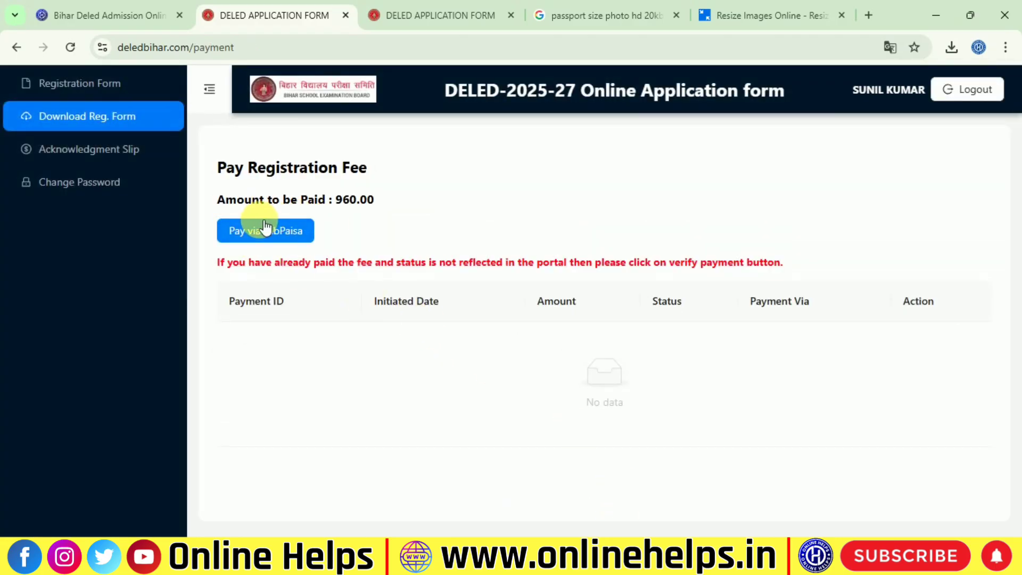
{"action": "left_click", "coordinate": [280, 232]}
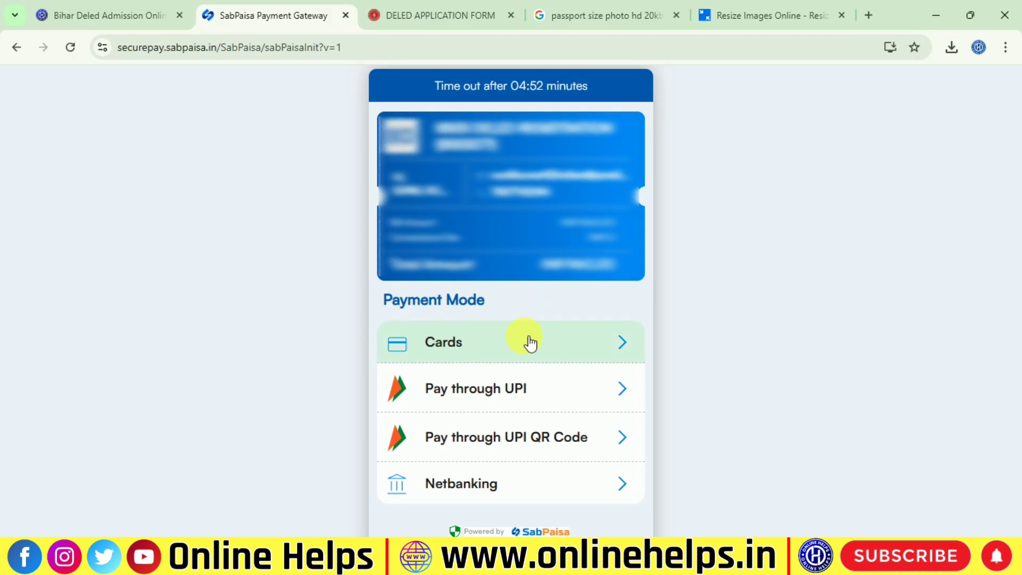
{"action": "left_click", "coordinate": [475, 349]}
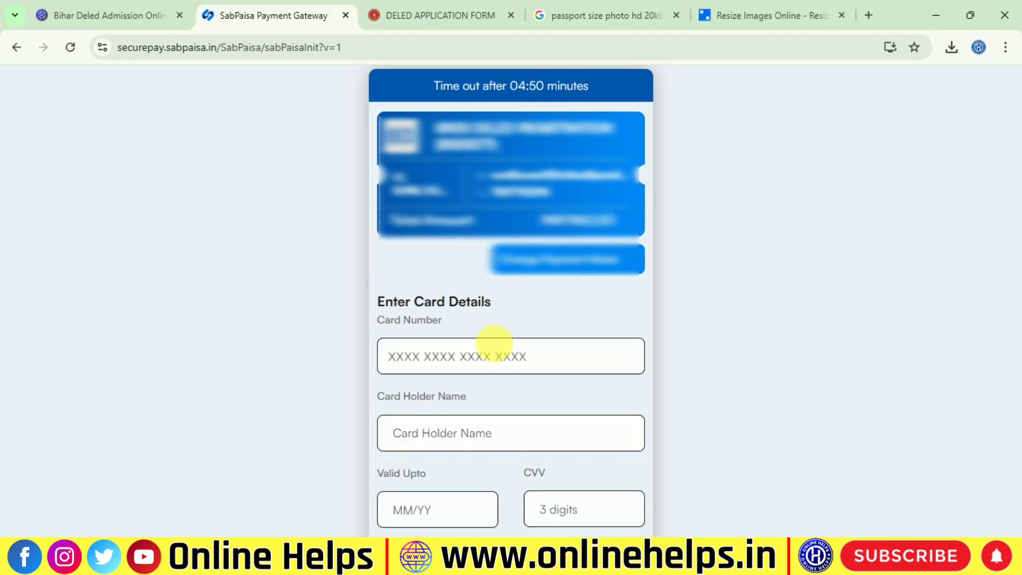
{"action": "left_click", "coordinate": [467, 368]}
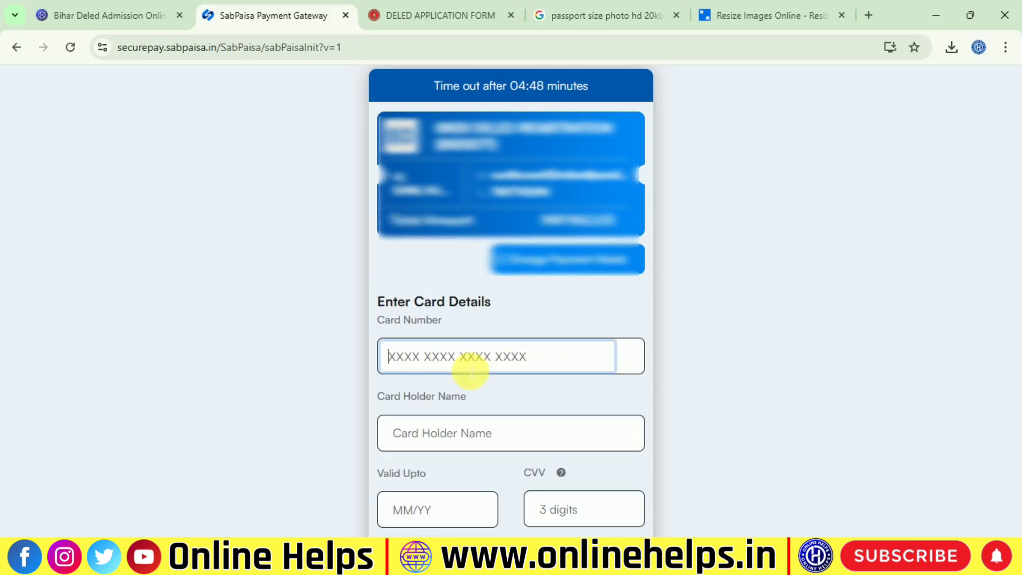
{"action": "scroll", "coordinate": [434, 391], "scroll_direction": "down", "scroll_amount": 2}
{"action": "left_click", "coordinate": [415, 370]}
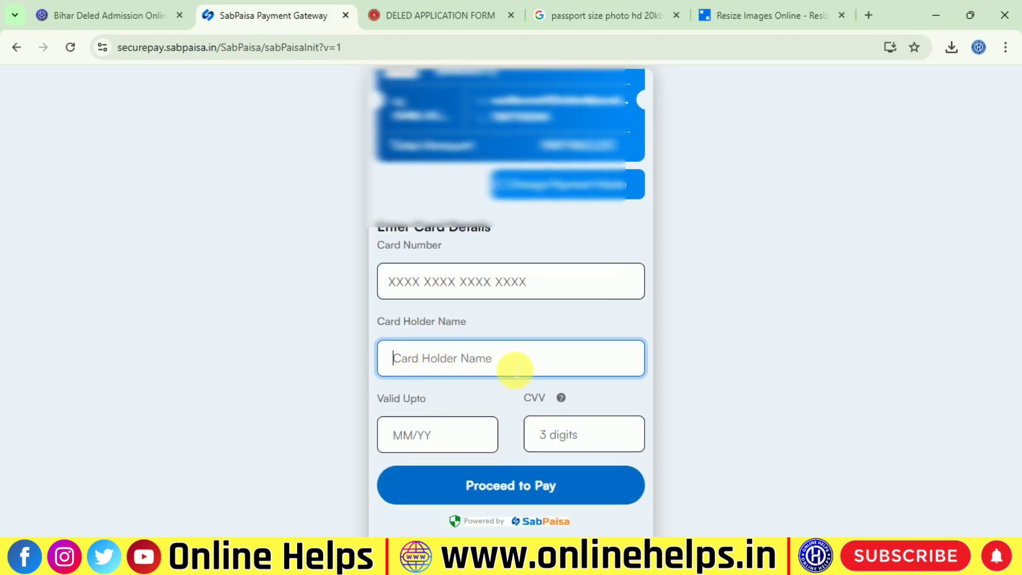
{"action": "left_click", "coordinate": [433, 442]}
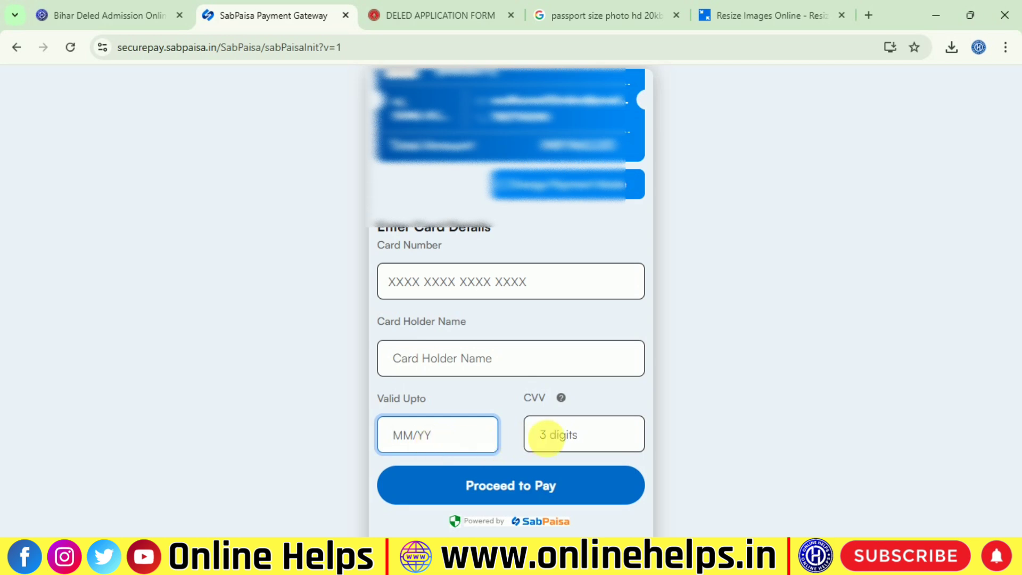
{"action": "left_click", "coordinate": [583, 441]}
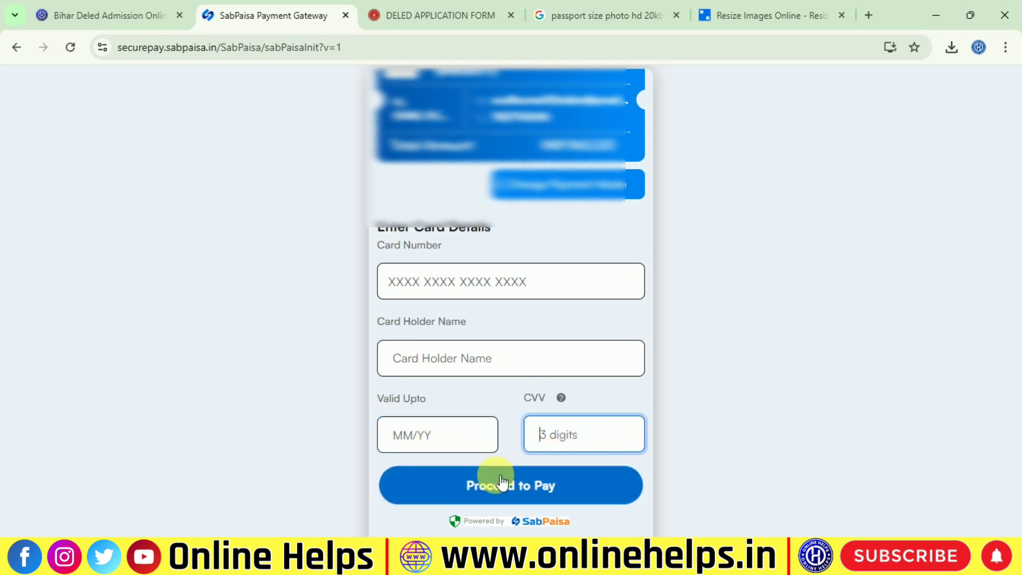
{"action": "scroll", "coordinate": [540, 496], "scroll_direction": "up", "scroll_amount": 1}
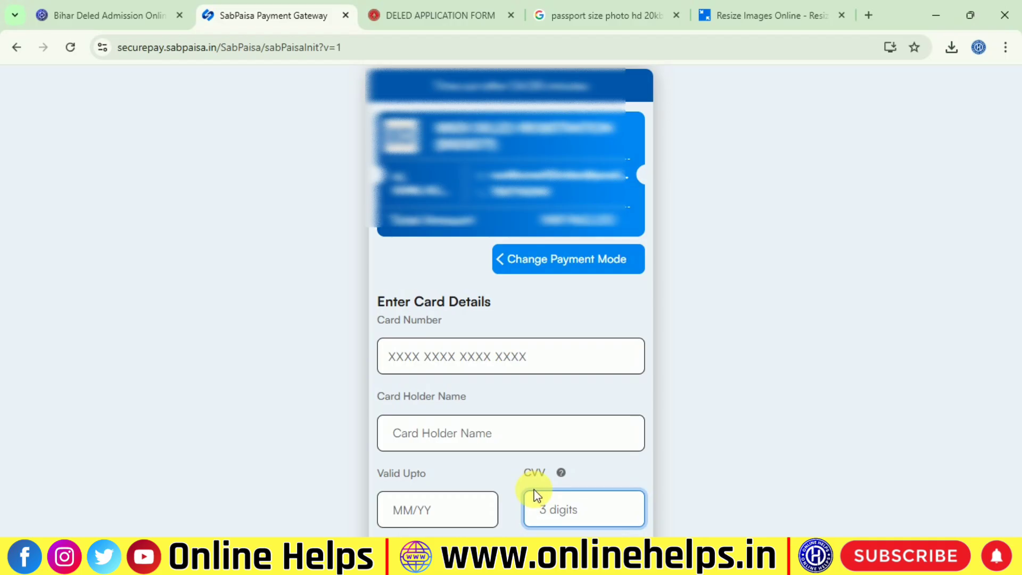
{"action": "left_click", "coordinate": [506, 261]}
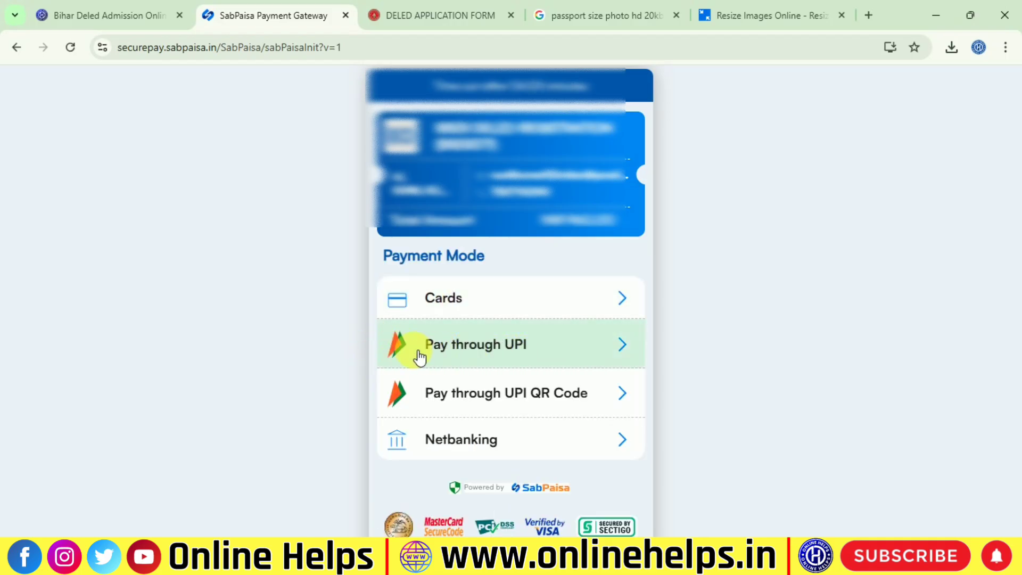
Switch the payment mode from UPI ID to UPI QR Code and generate the QR code
{"action": "left_click", "coordinate": [513, 345]}
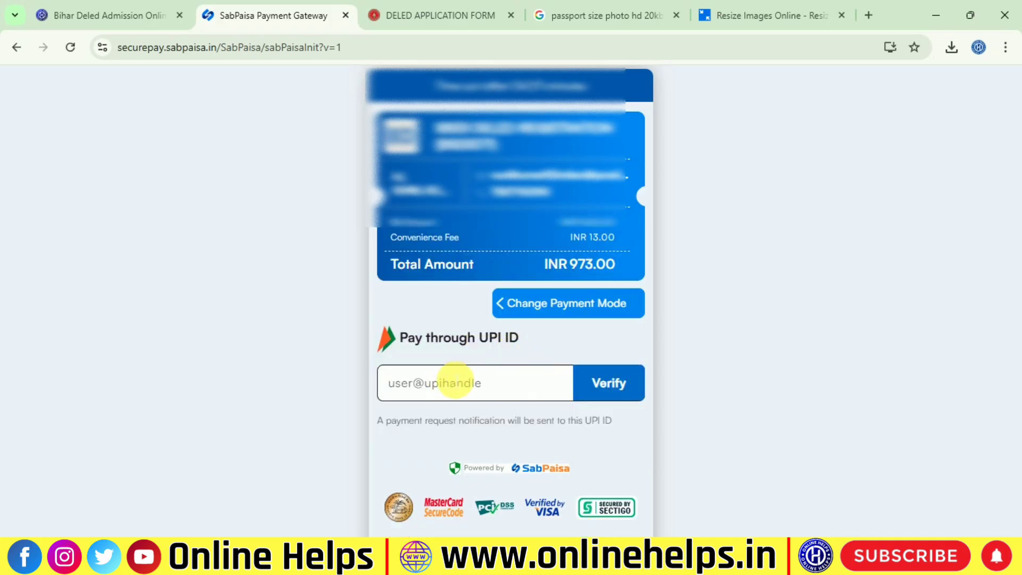
{"action": "left_click", "coordinate": [526, 303]}
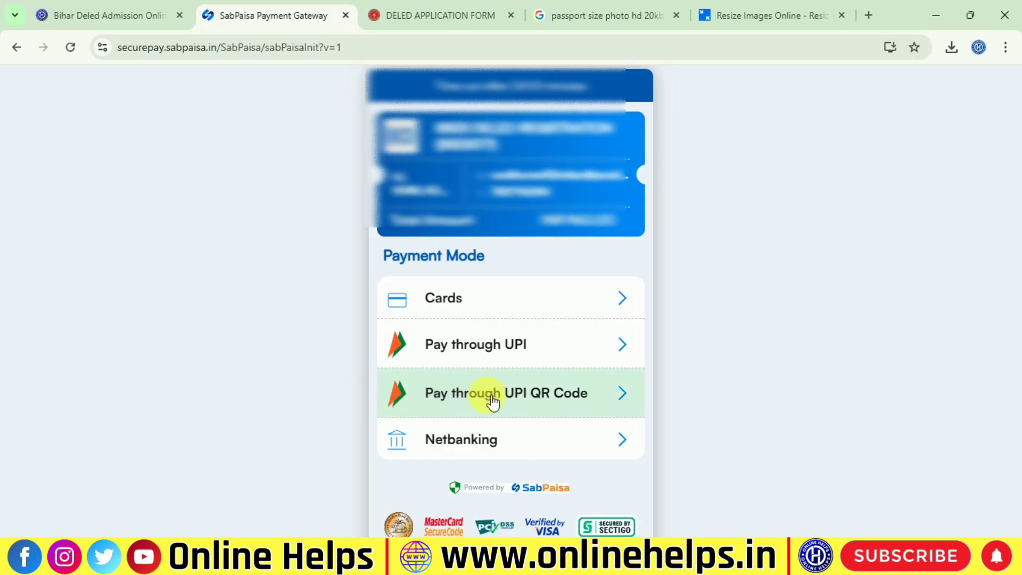
{"action": "left_click", "coordinate": [568, 392]}
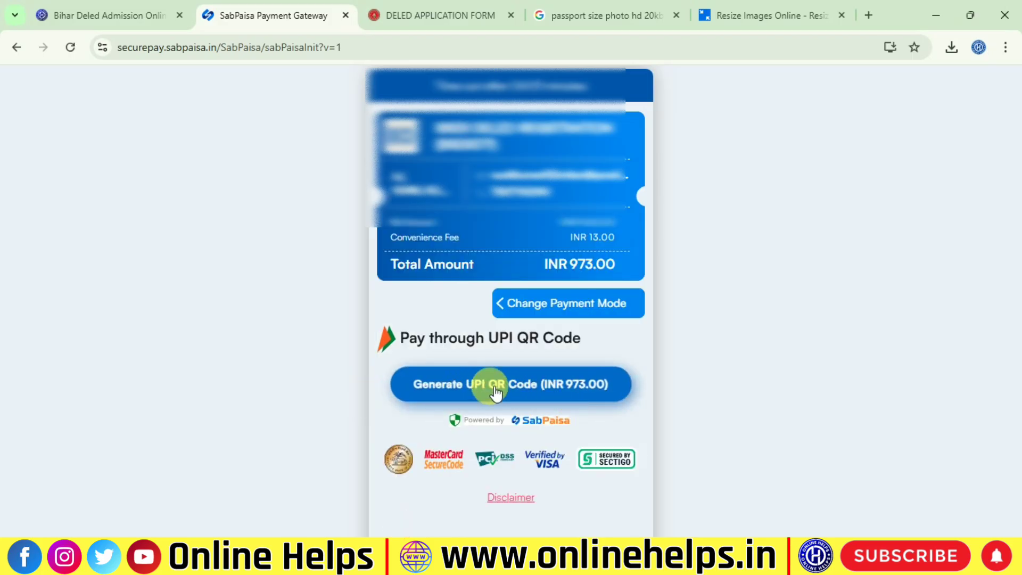
{"action": "left_click", "coordinate": [469, 388]}
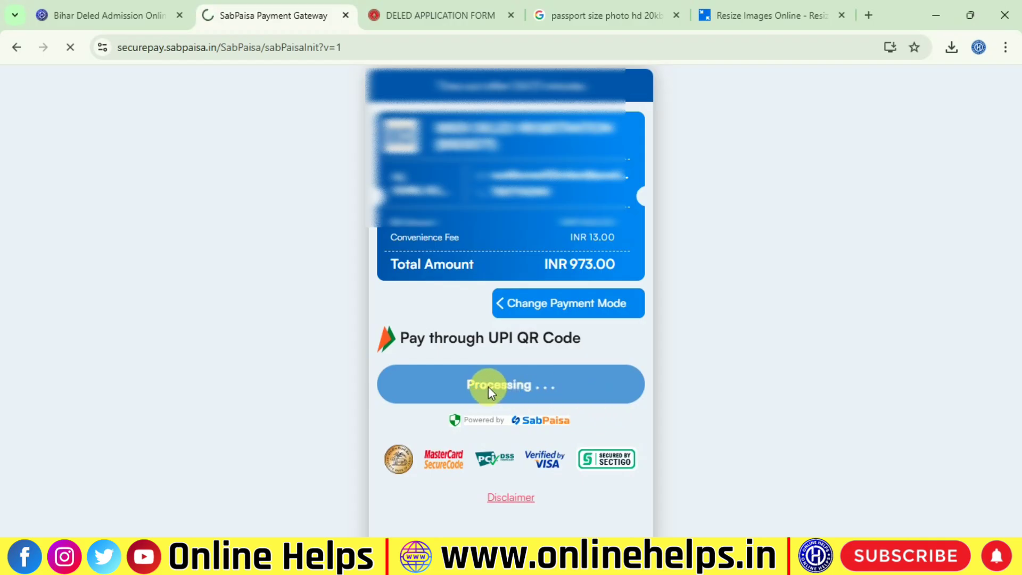